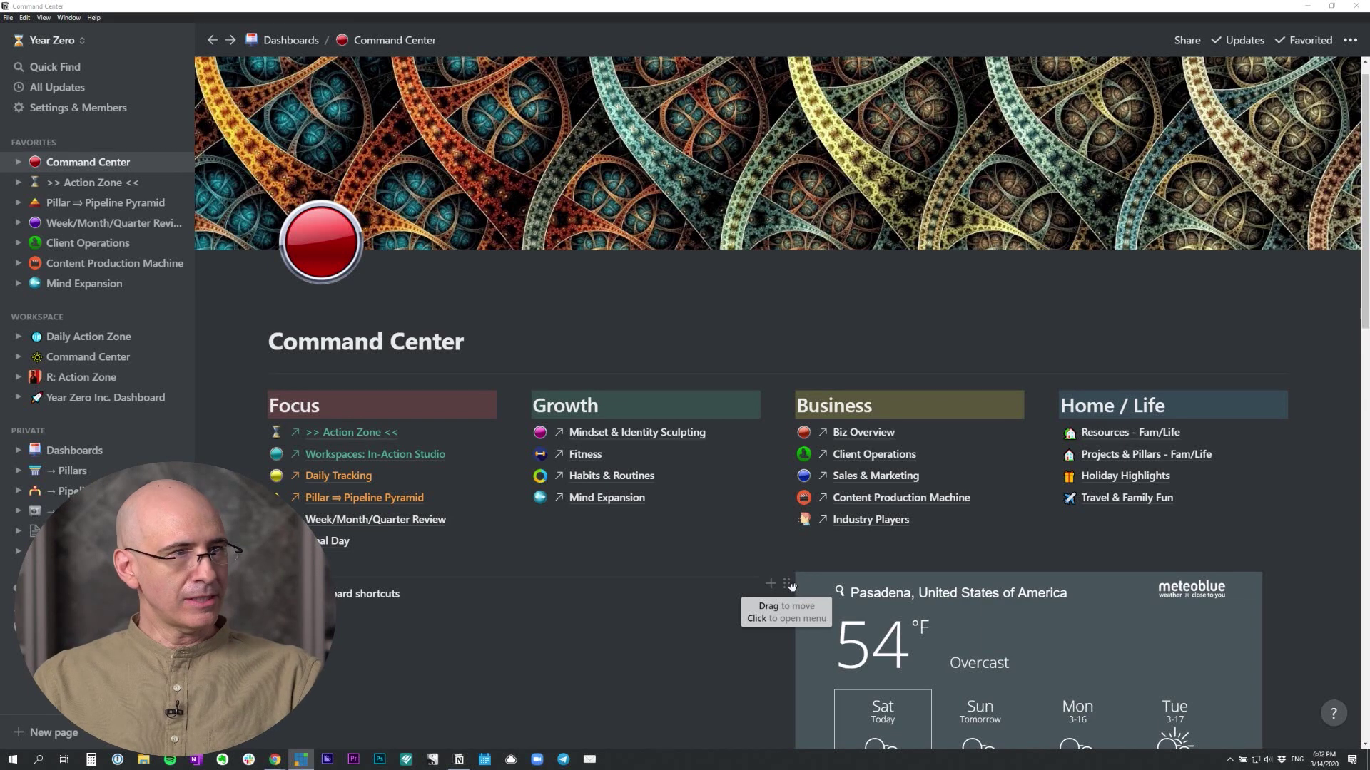
Scroll down to review the embedded forecast, then switch to meteoblue's New weather widget article in Chrome.
{"action": "scroll", "coordinate": [778, 581], "scroll_direction": "down", "scroll_amount": 2}
{"action": "scroll", "coordinate": [776, 579], "scroll_direction": "down", "scroll_amount": 2}
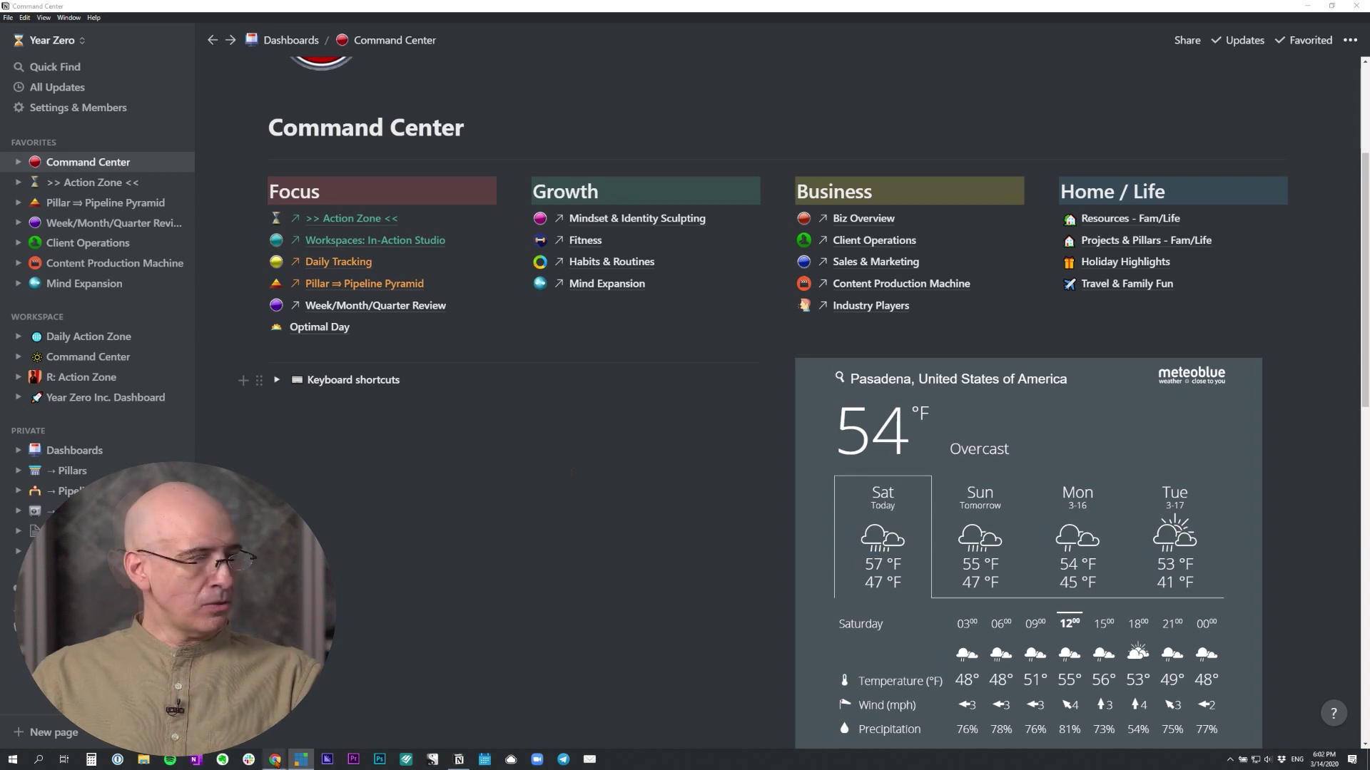
{"action": "mouse_move", "coordinate": [275, 760]}
{"action": "left_click", "coordinate": [236, 714]}
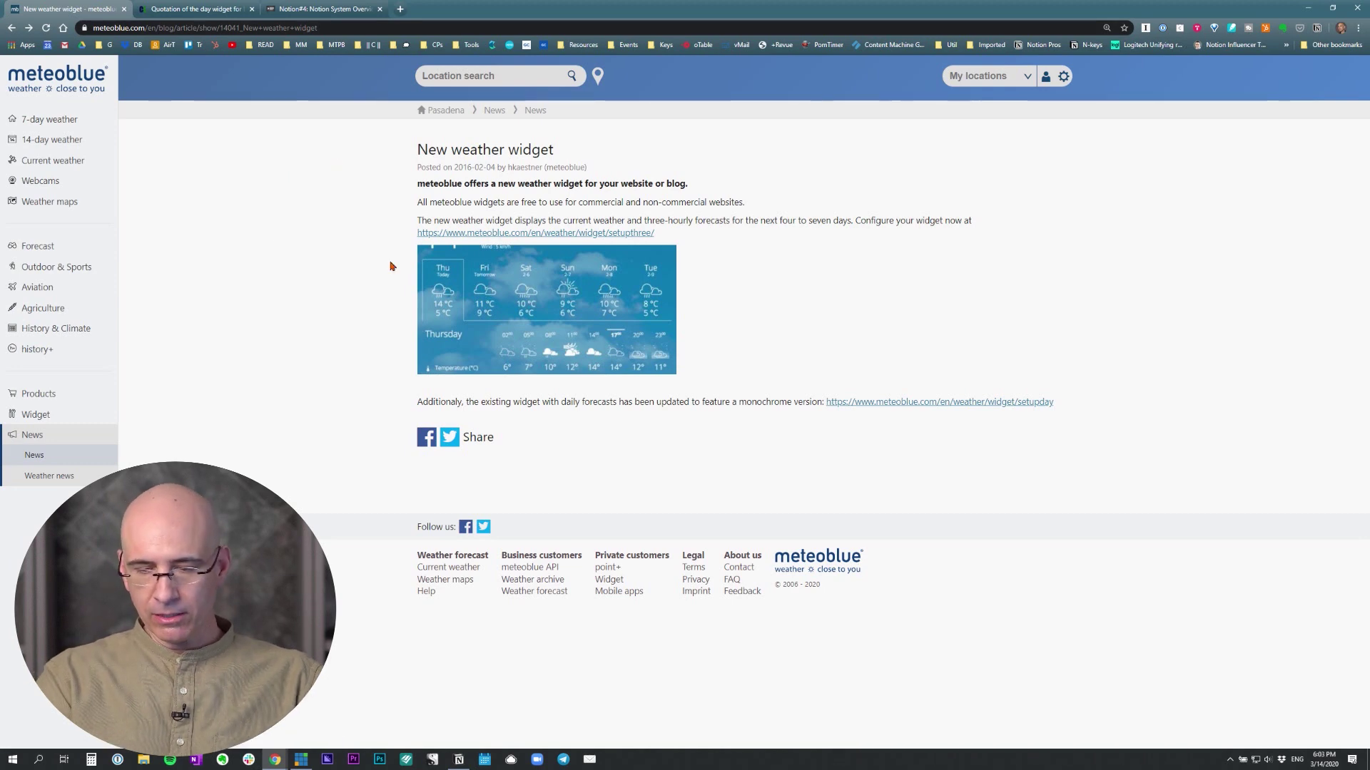
Zoom in and open the 3-hour weather widget configurator for Pasadena.
{"action": "key", "text": "ctrl+plus"}
{"action": "key", "text": "ctrl+plus"}
{"action": "key", "text": "ctrl+plus"}
{"action": "key", "text": "ctrl+plus"}
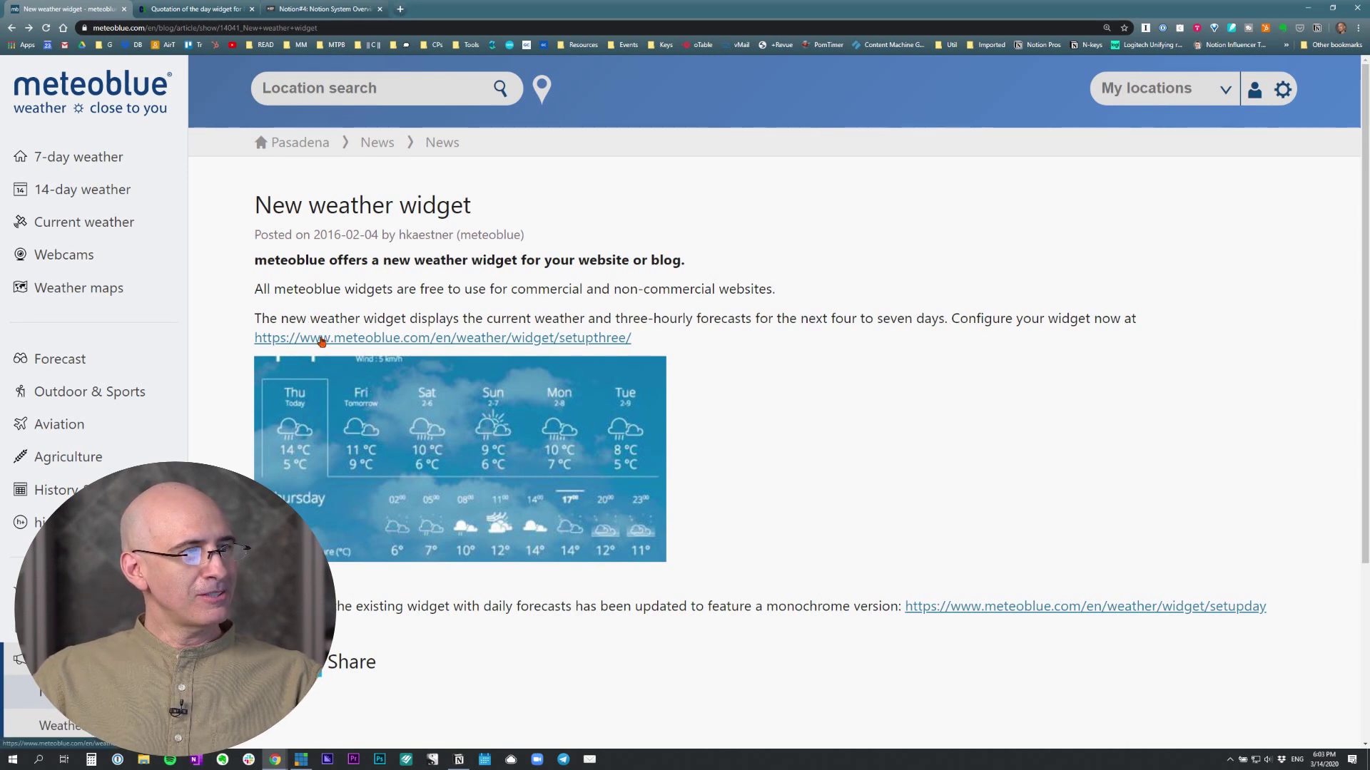
{"action": "left_click", "coordinate": [322, 340]}
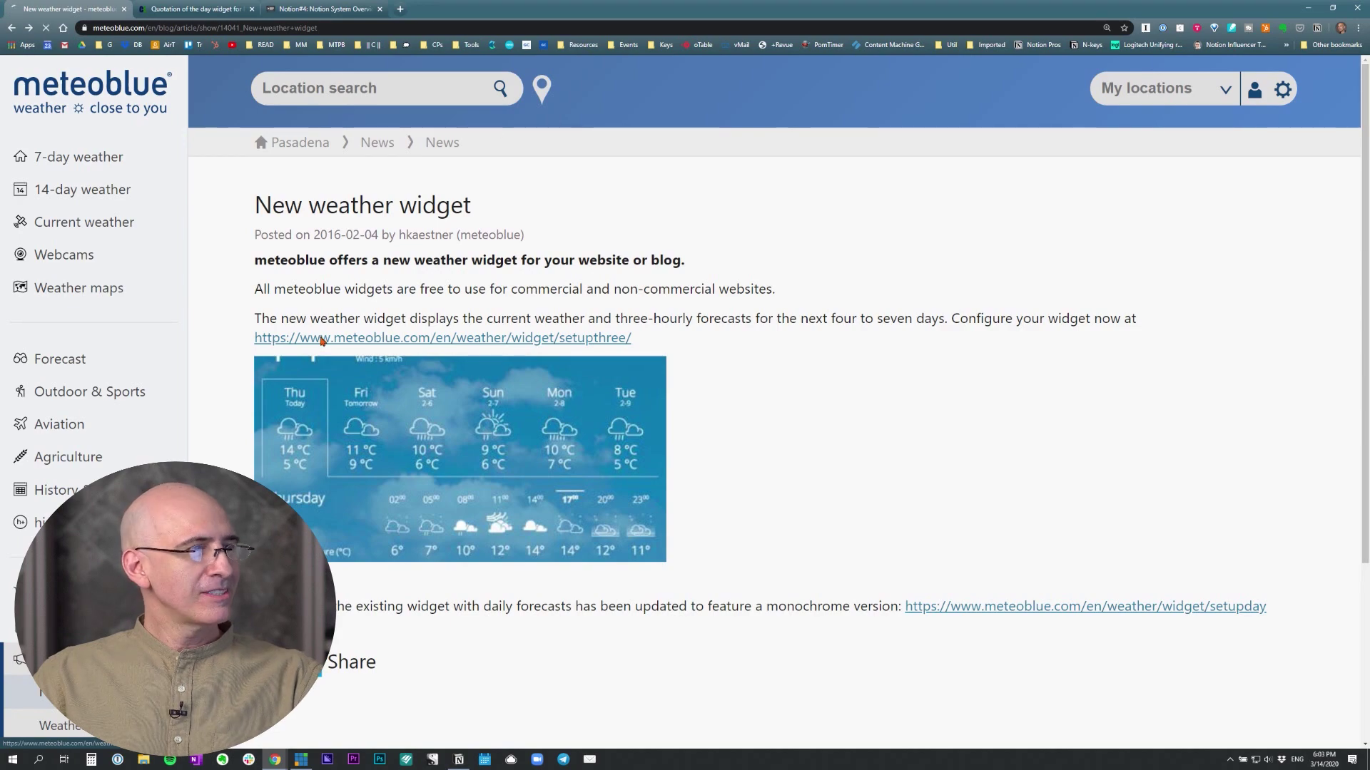
{"action": "scroll", "coordinate": [370, 221], "scroll_direction": "down", "scroll_amount": 5}
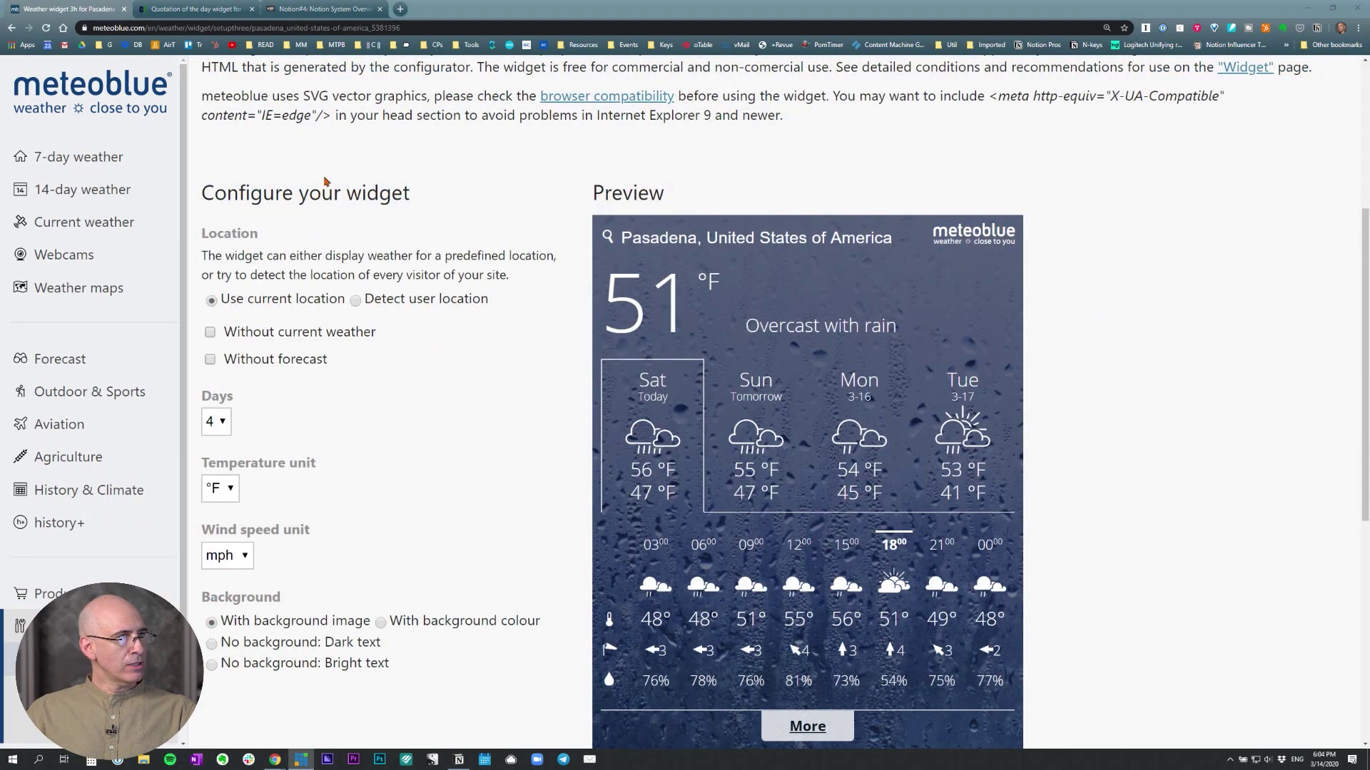
Try 5 and 7 forecast days in the Days setting, then set it back to 4.
{"action": "left_click", "coordinate": [218, 368]}
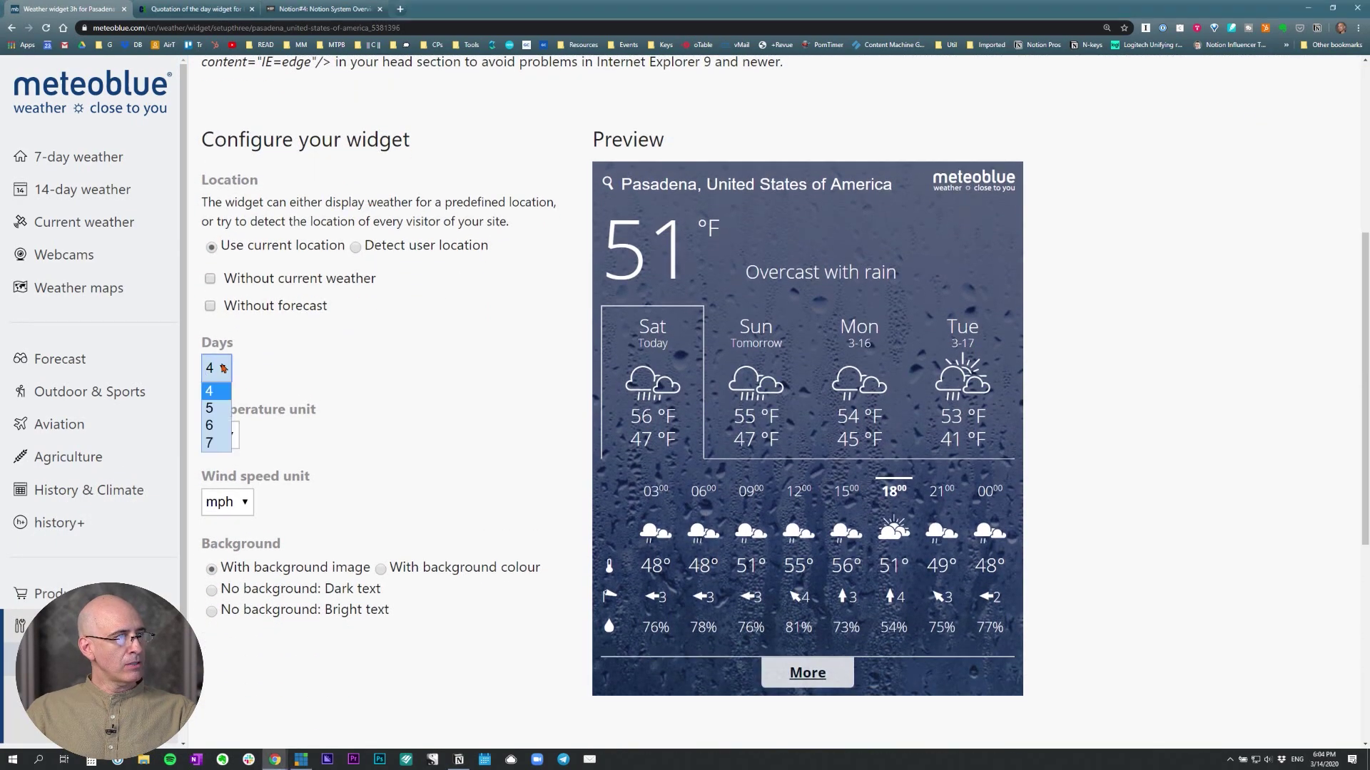
{"action": "left_click", "coordinate": [224, 412]}
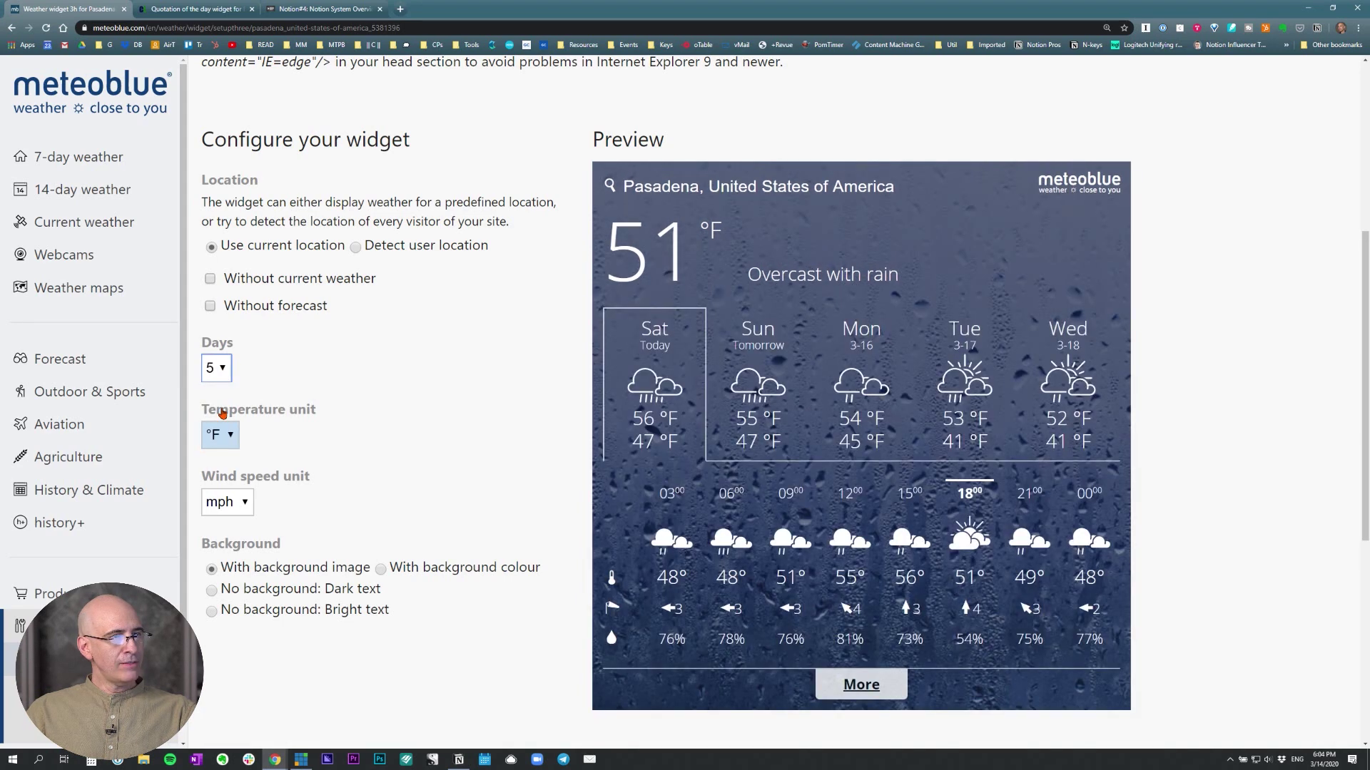
{"action": "left_click", "coordinate": [228, 370]}
{"action": "left_click", "coordinate": [218, 440]}
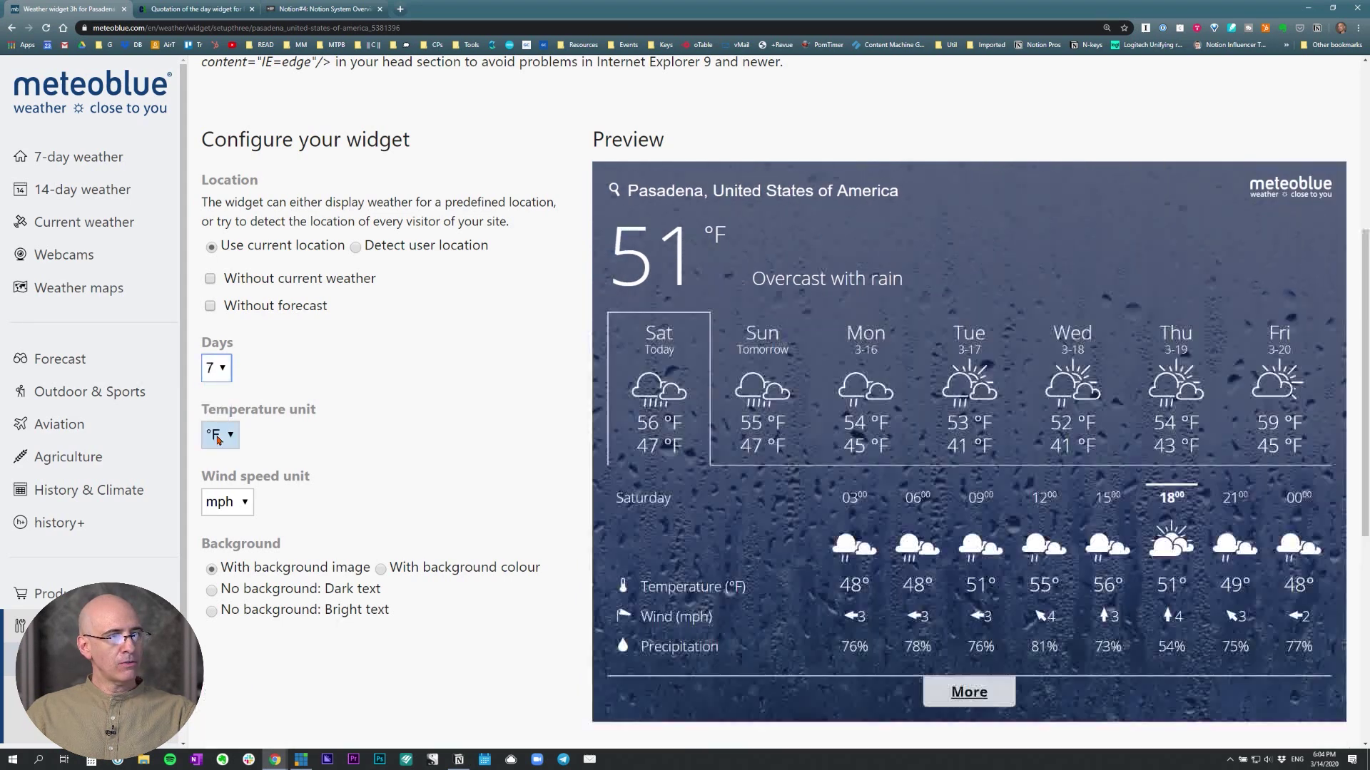
{"action": "left_click", "coordinate": [217, 367]}
{"action": "left_click", "coordinate": [221, 392]}
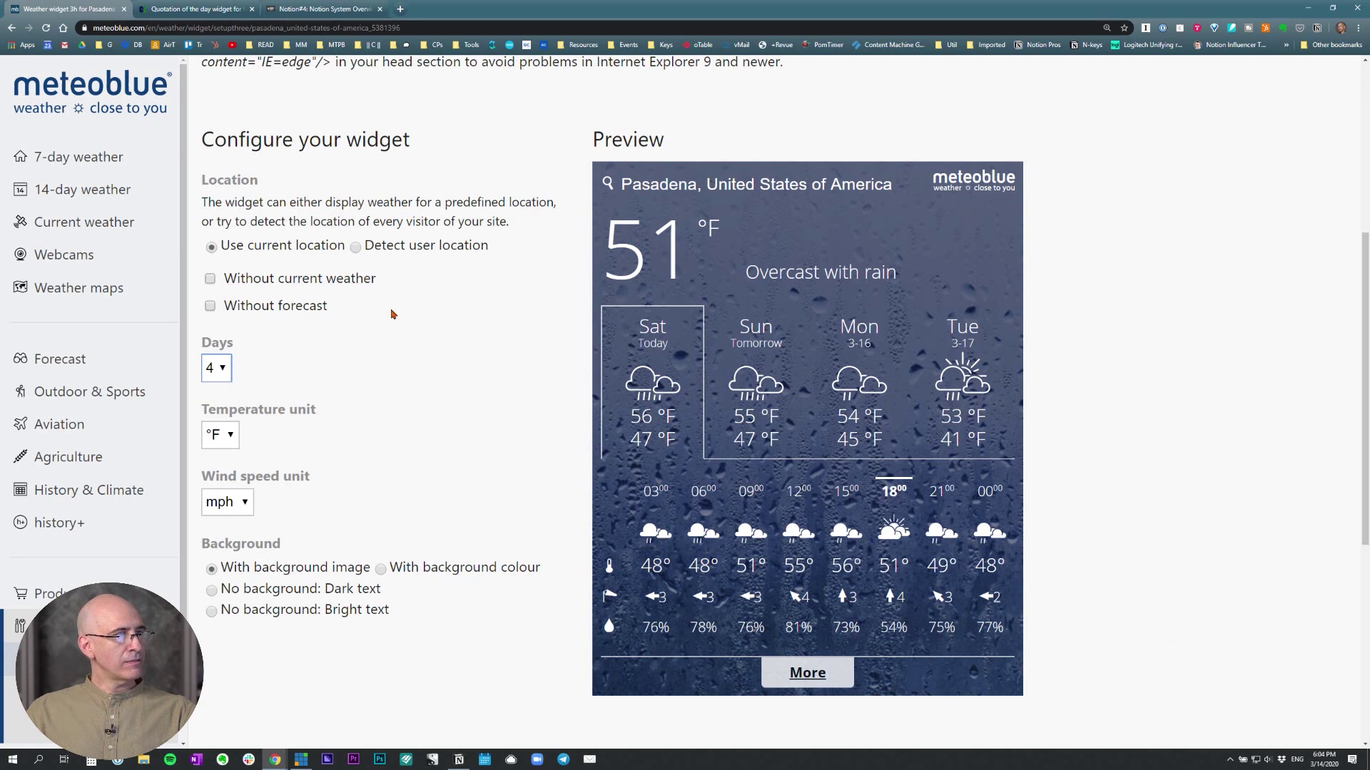
{"action": "scroll", "coordinate": [391, 314], "scroll_direction": "down", "scroll_amount": 1}
{"action": "key", "text": "Tab"}
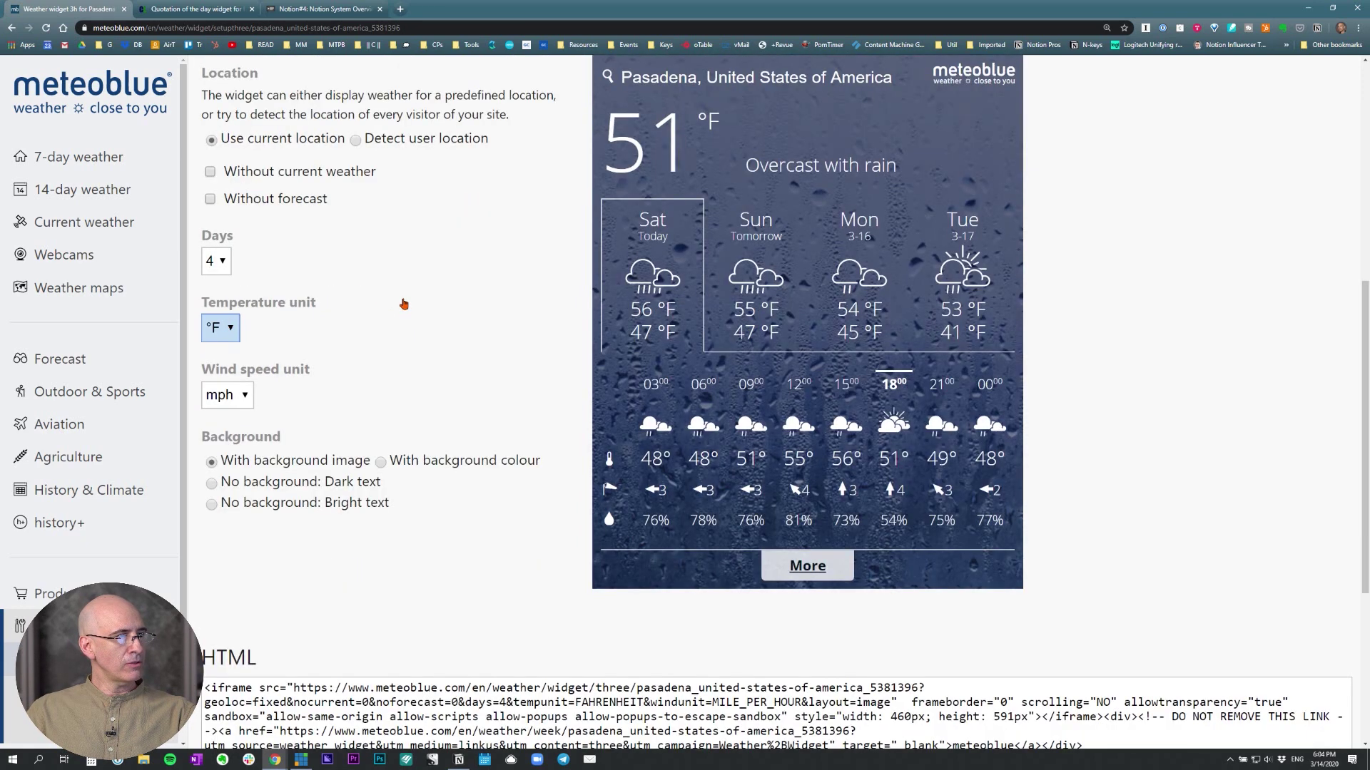
{"action": "scroll", "coordinate": [404, 305], "scroll_direction": "down", "scroll_amount": 1}
{"action": "scroll", "coordinate": [391, 352], "scroll_direction": "up", "scroll_amount": 1}
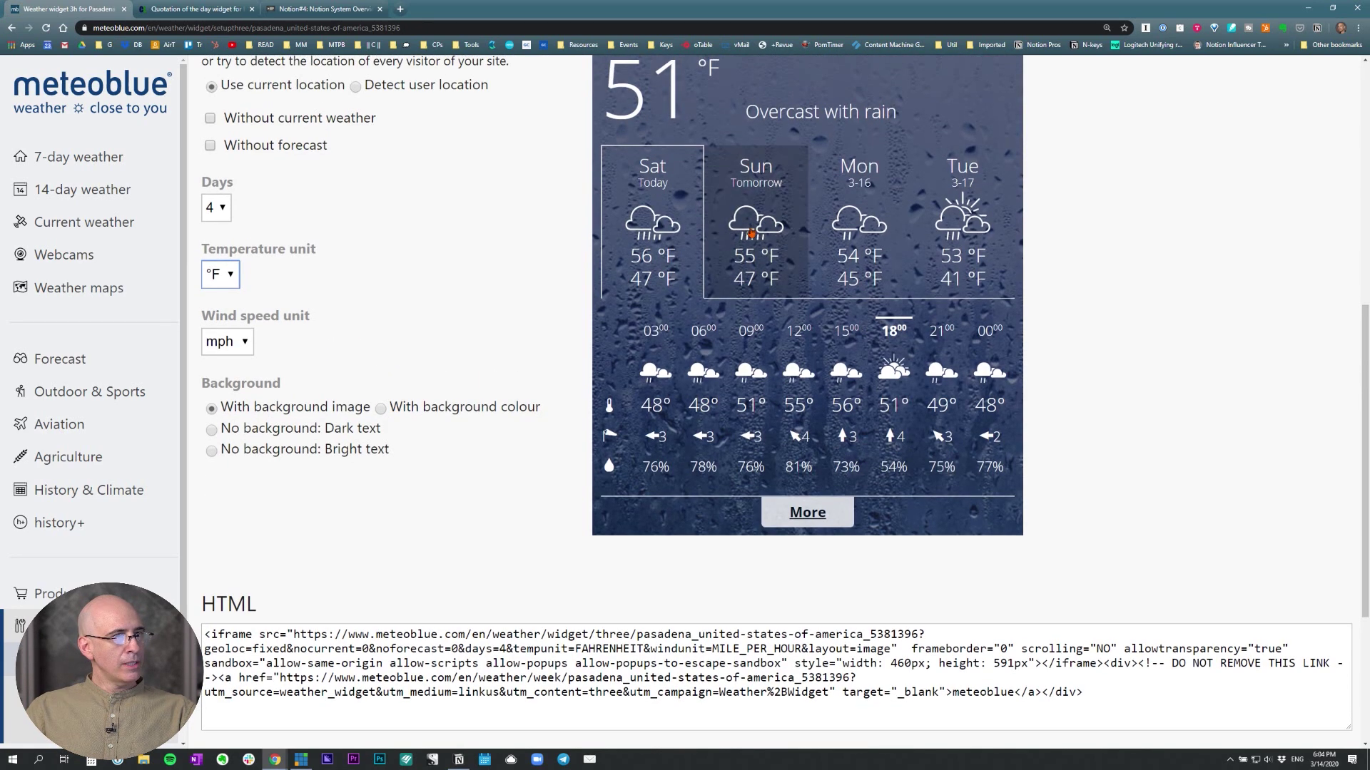
{"action": "scroll", "coordinate": [464, 288], "scroll_direction": "up", "scroll_amount": 1}
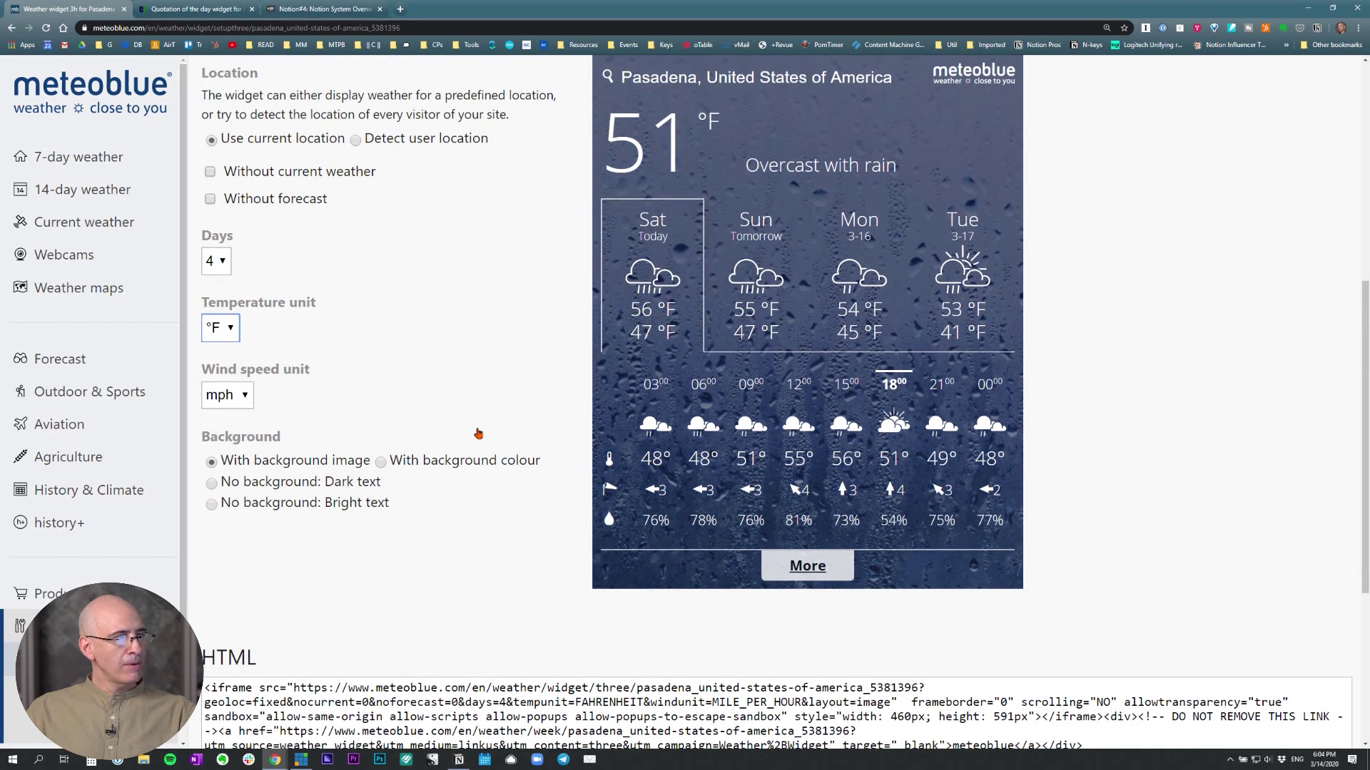
Replace the widget's rain photo background with a solid background colour.
{"action": "left_click", "coordinate": [381, 462]}
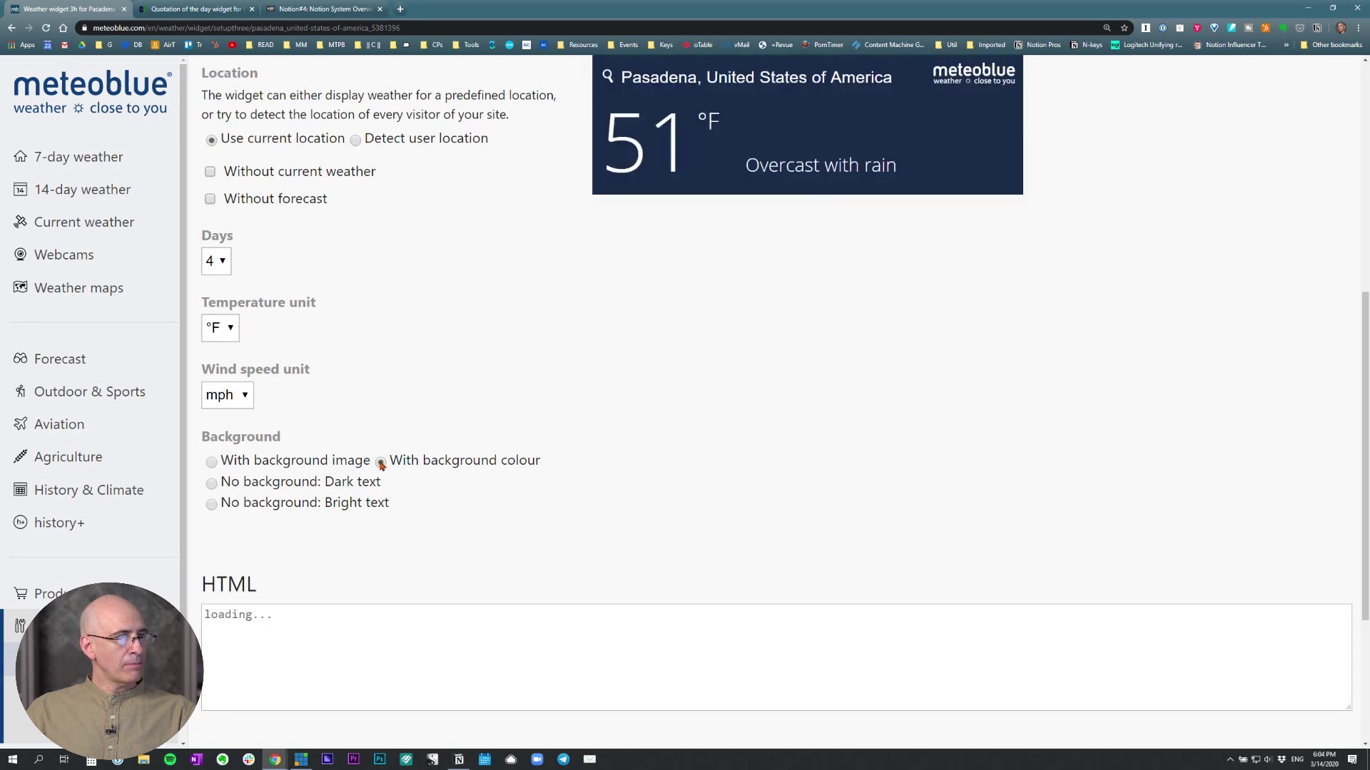
{"action": "scroll", "coordinate": [474, 360], "scroll_direction": "up", "scroll_amount": 1}
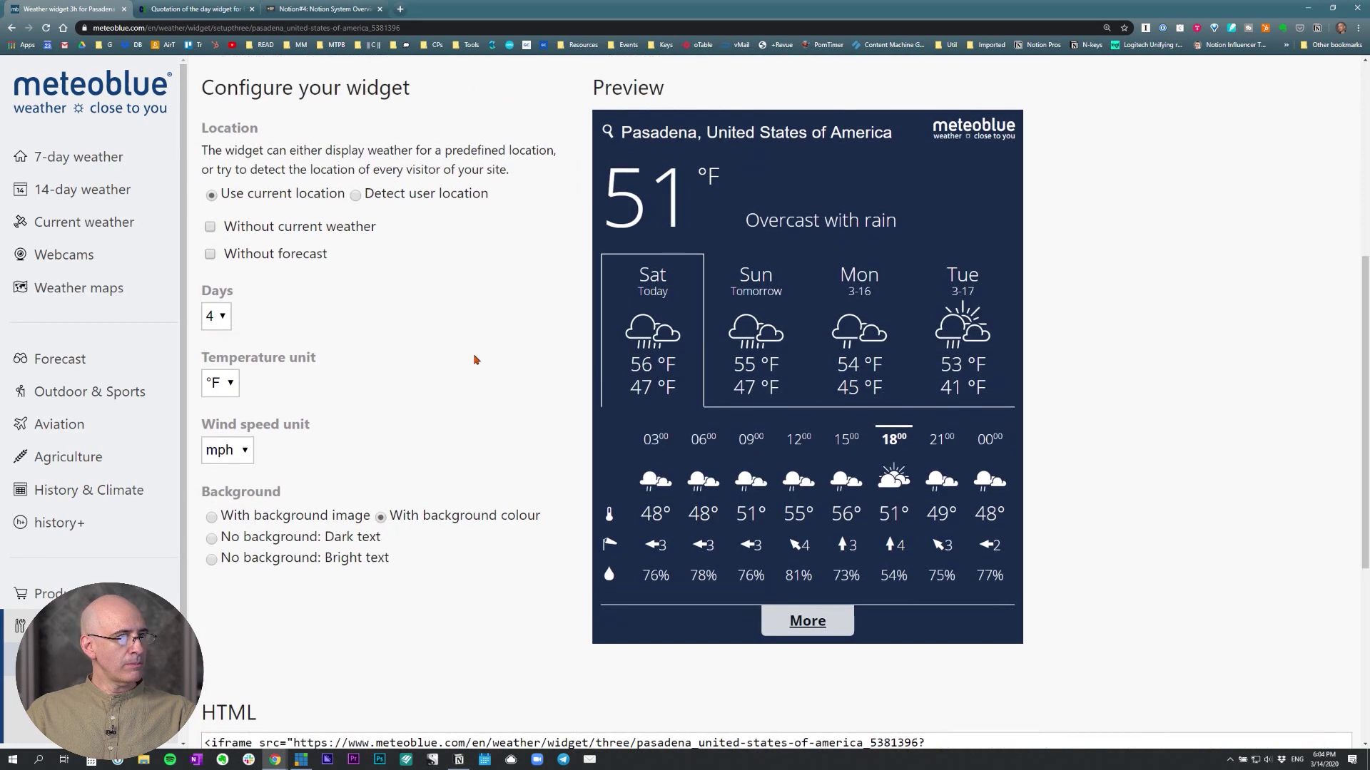
{"action": "scroll", "coordinate": [474, 360], "scroll_direction": "up", "scroll_amount": 1}
{"action": "scroll", "coordinate": [474, 360], "scroll_direction": "down", "scroll_amount": 5}
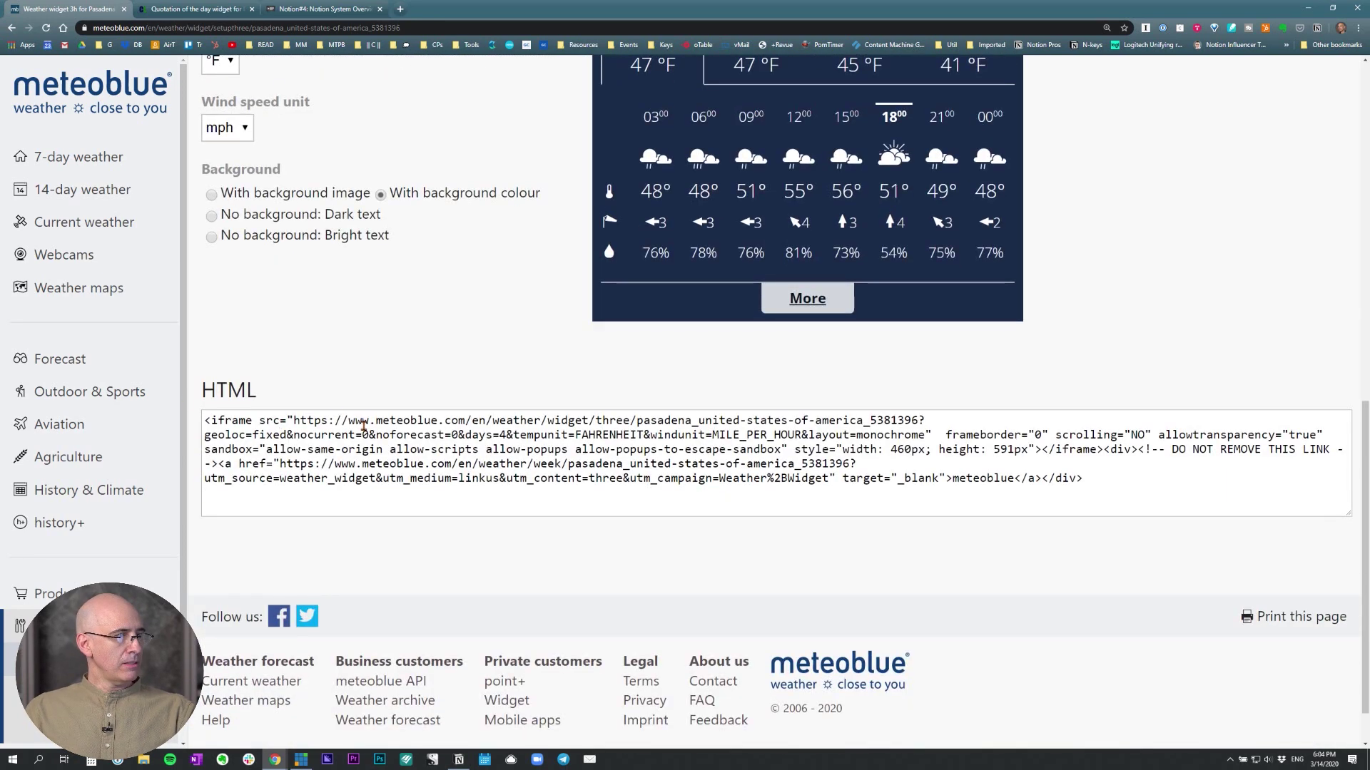
Select the widget's source URL in the HTML embed code, then open a new tab.
{"action": "key", "text": "ctrl+plus"}
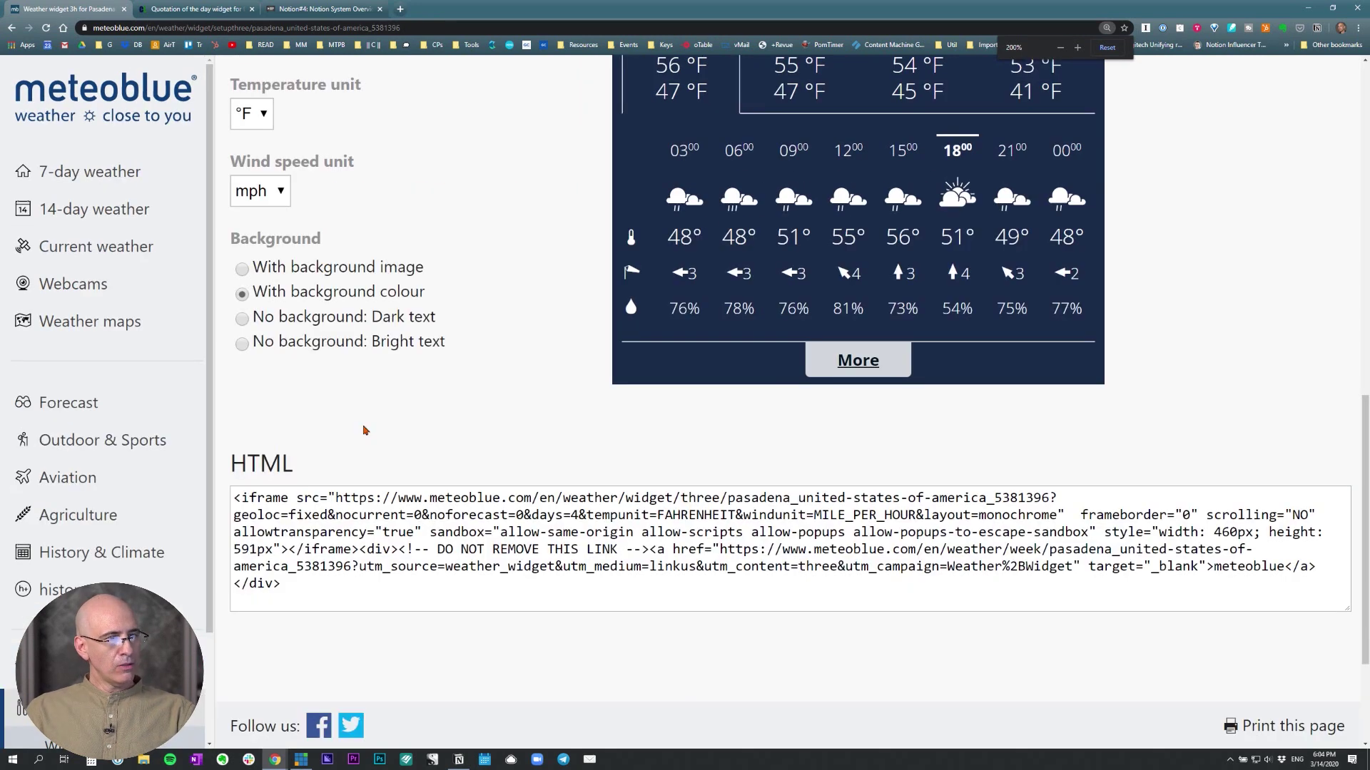
{"action": "scroll", "coordinate": [378, 387], "scroll_direction": "down", "scroll_amount": 2}
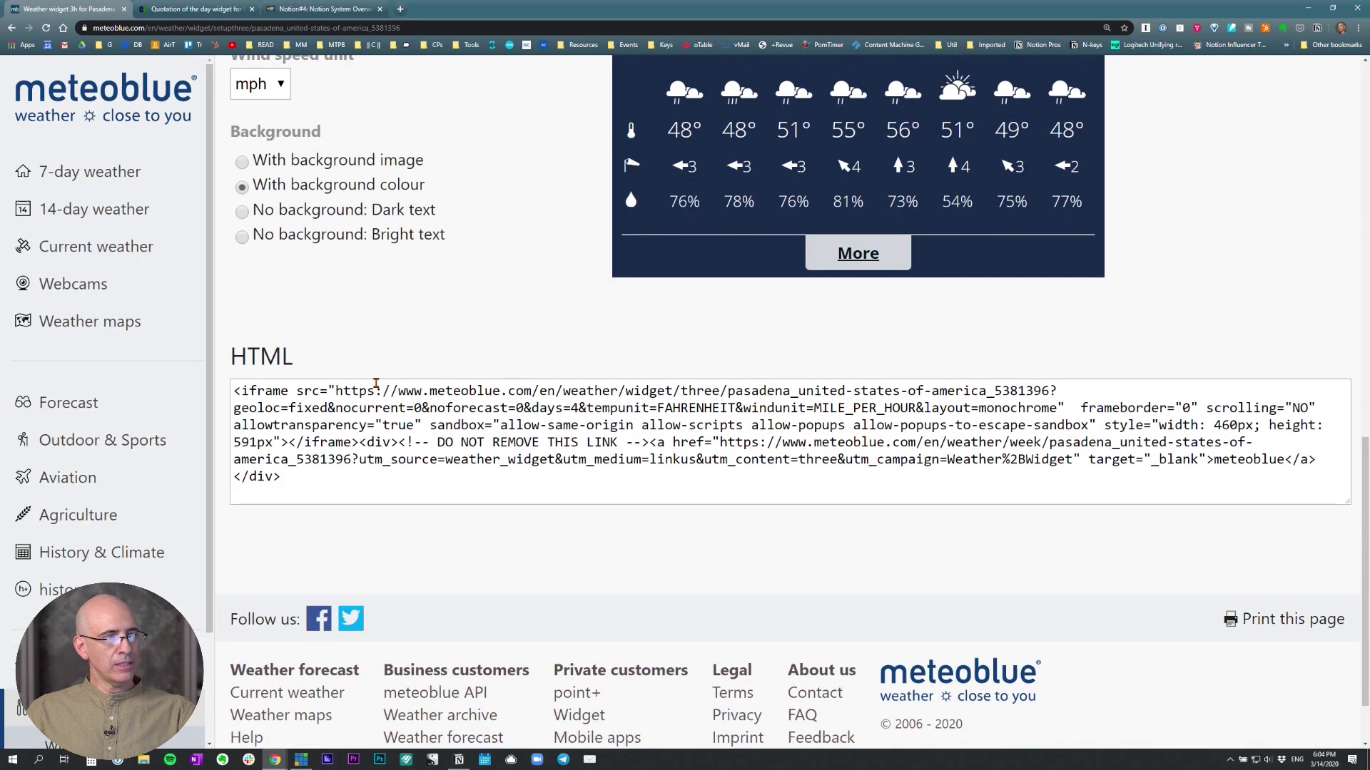
{"action": "scroll", "coordinate": [376, 384], "scroll_direction": "down", "scroll_amount": 1}
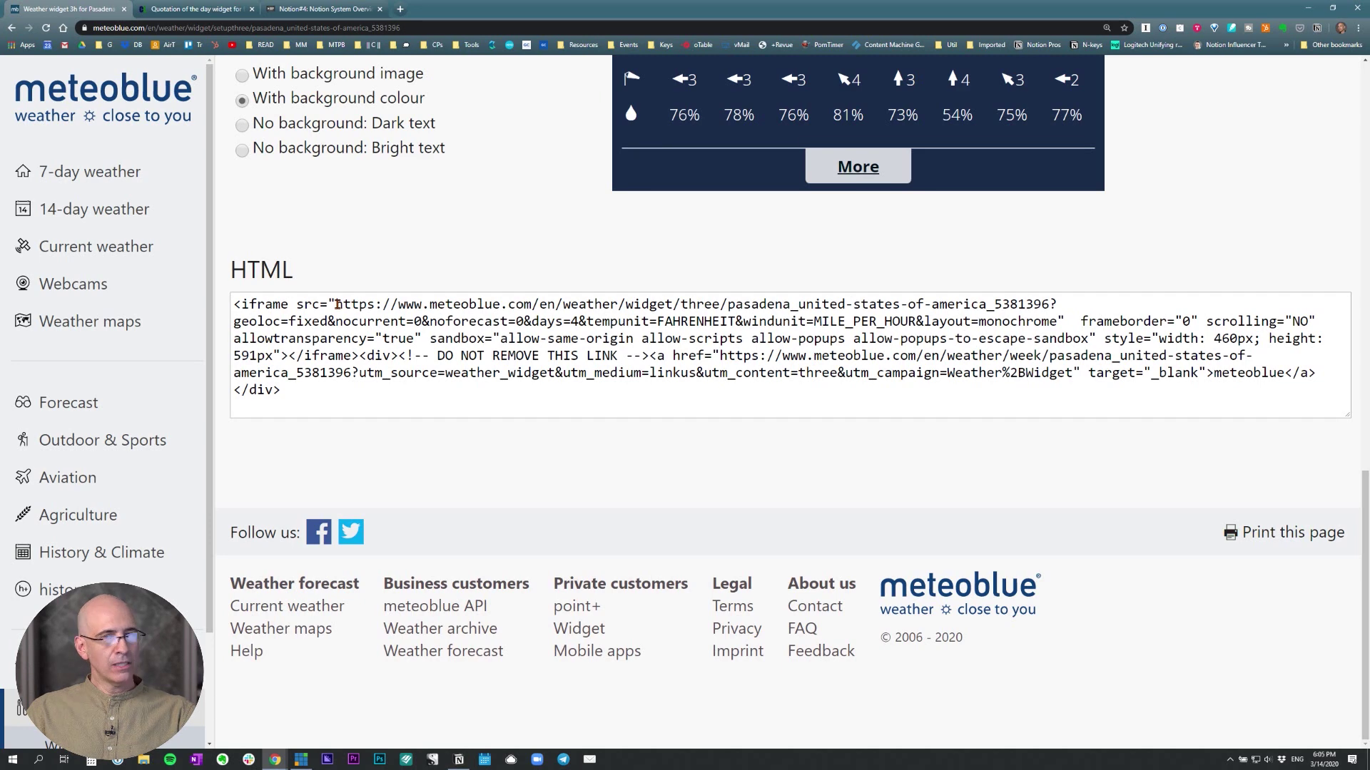
{"action": "left_click_drag", "start_coordinate": [337, 305], "coordinate": [1057, 322]}
{"action": "key", "text": "ctrl+c"}
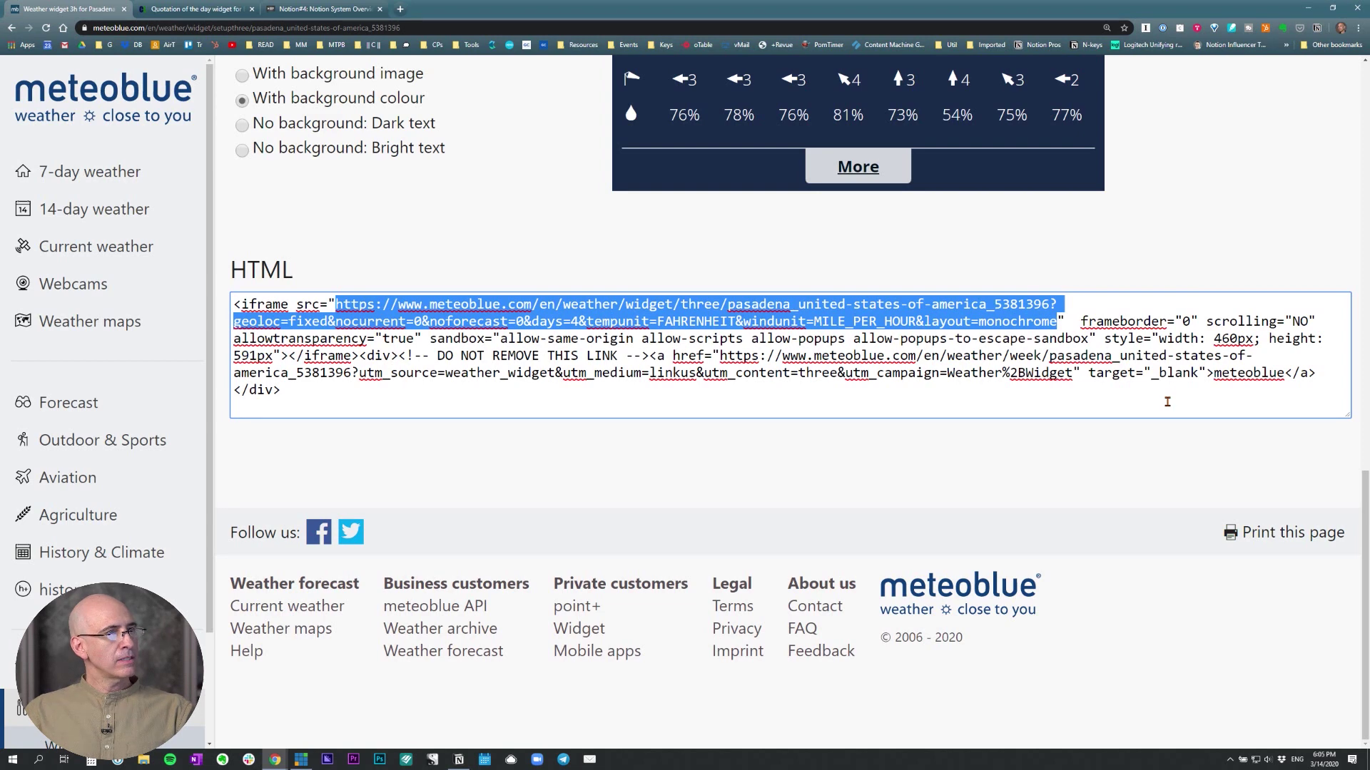
{"action": "key", "text": "ctrl+t"}
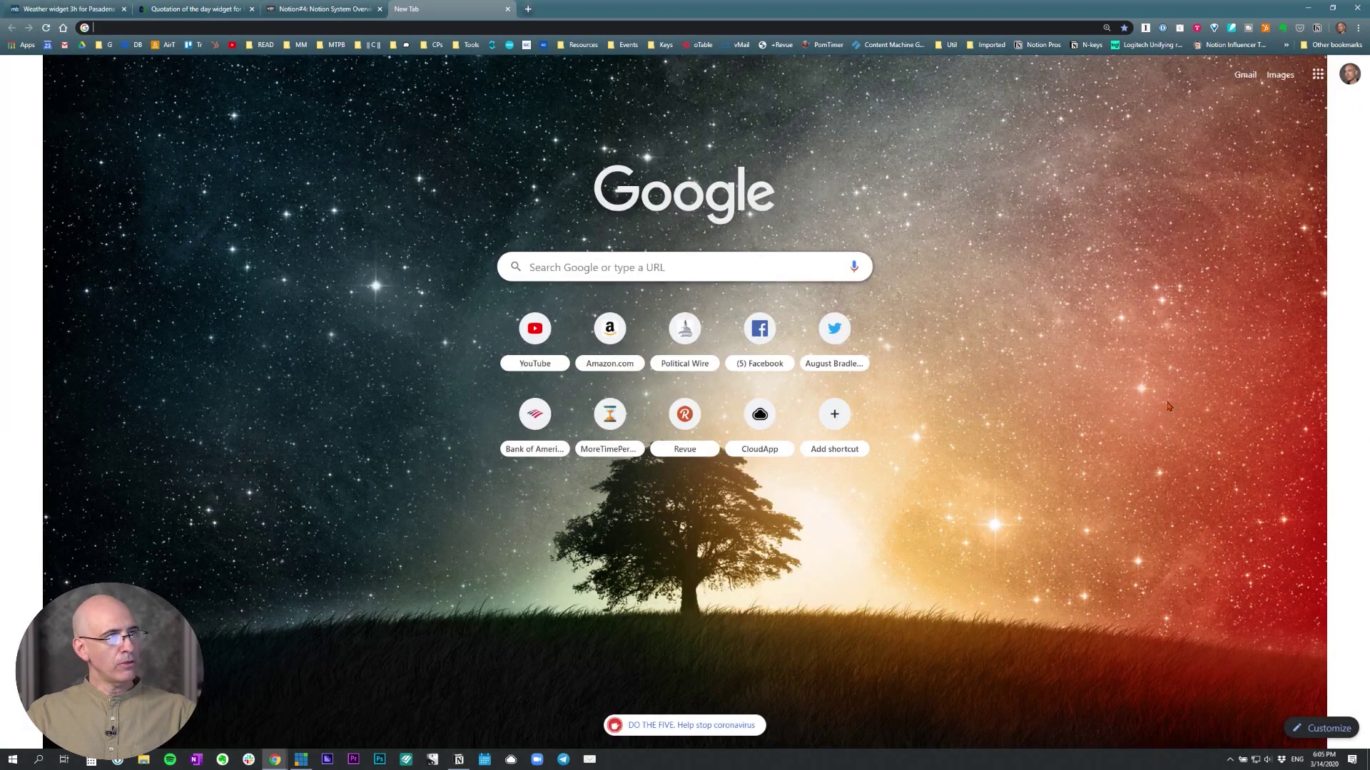
{"action": "key", "text": "ctrl+v"}
{"action": "key", "text": "Return"}
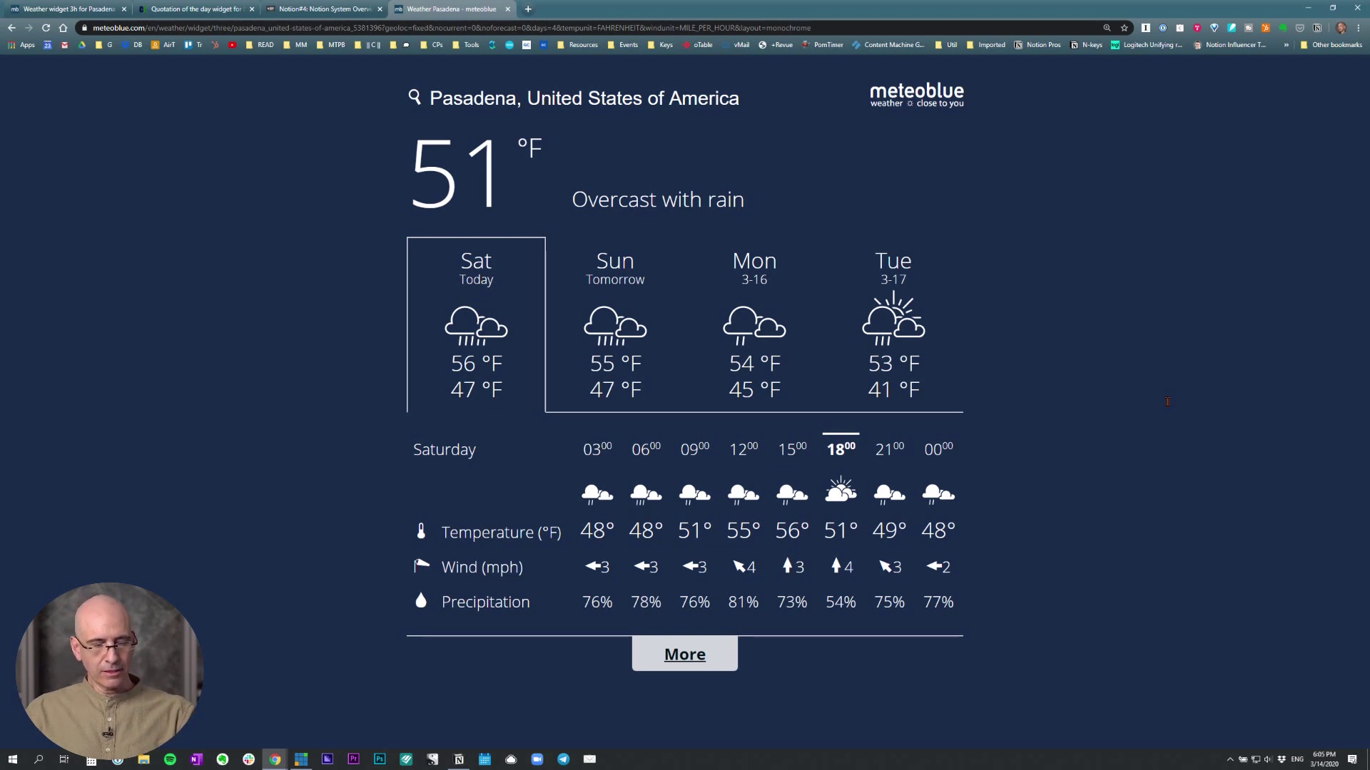
{"action": "key", "text": "ctrl+w"}
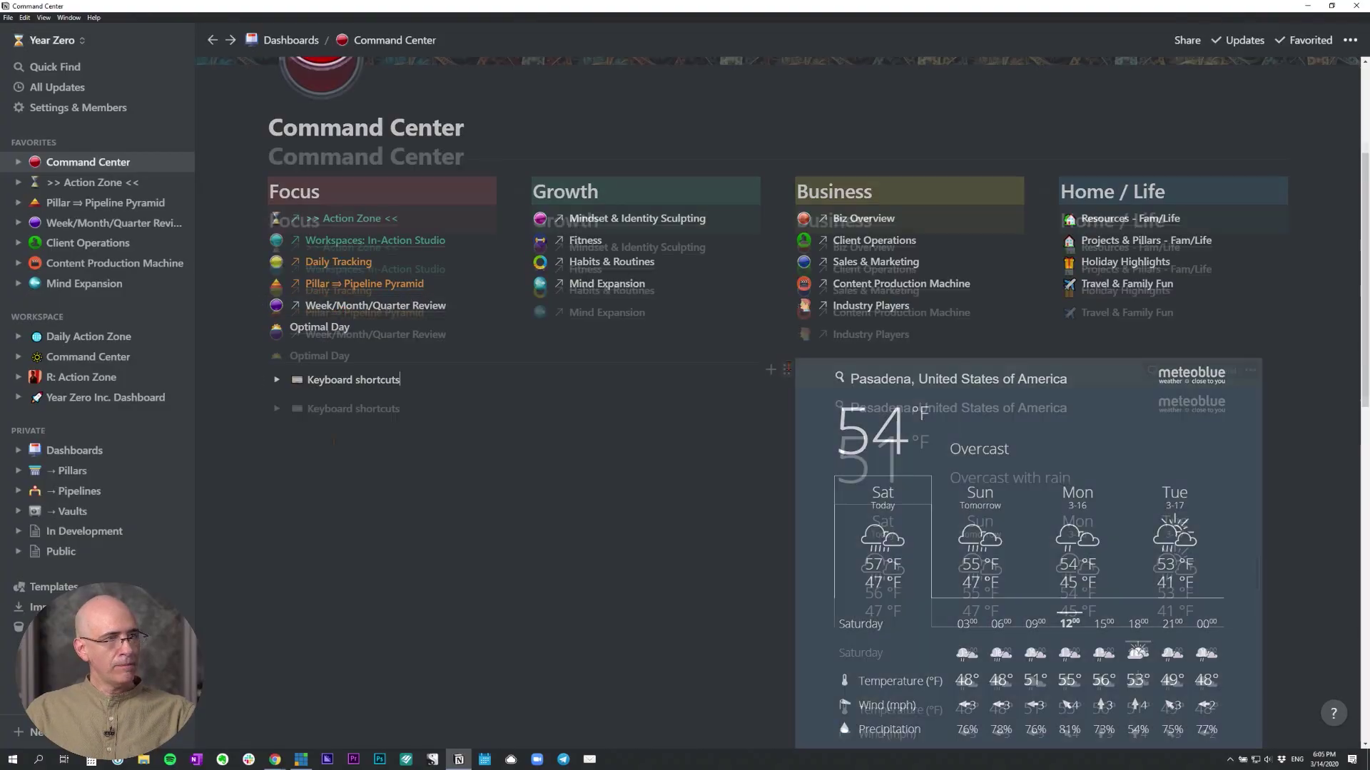
Add an Embed block with the copied meteoblue URL above the existing widget and enlarge it.
{"action": "left_click", "coordinate": [363, 428]}
{"action": "left_click_drag", "start_coordinate": [259, 431], "coordinate": [822, 386]}
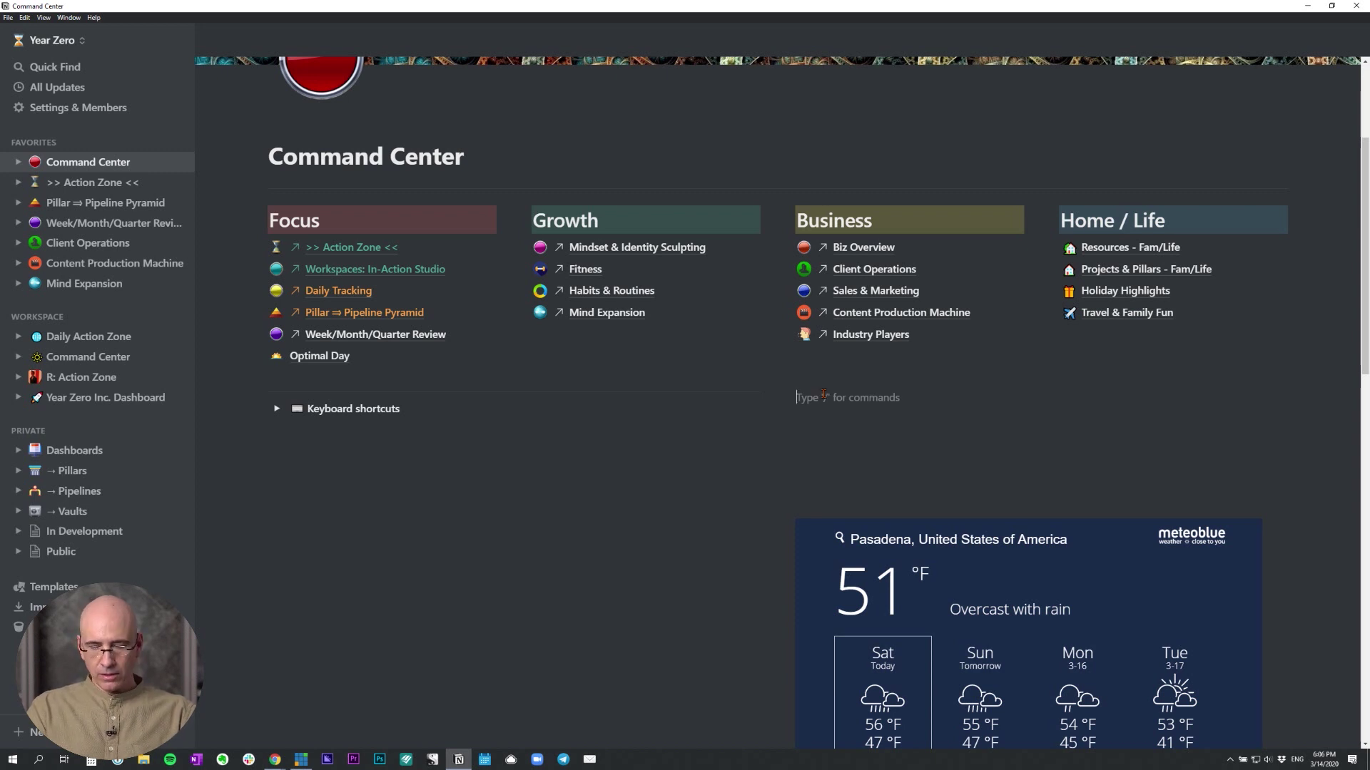
{"action": "type", "text": "/"}
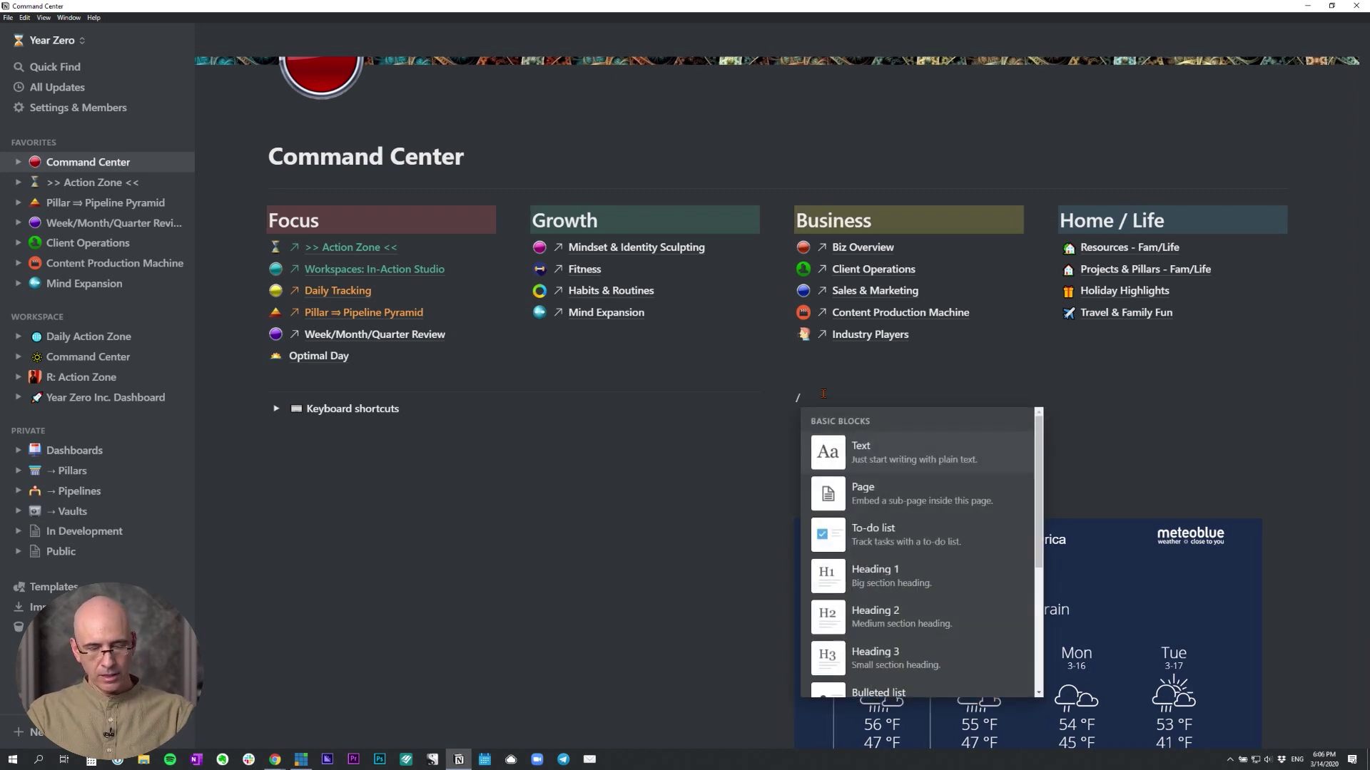
{"action": "type", "text": "emb"}
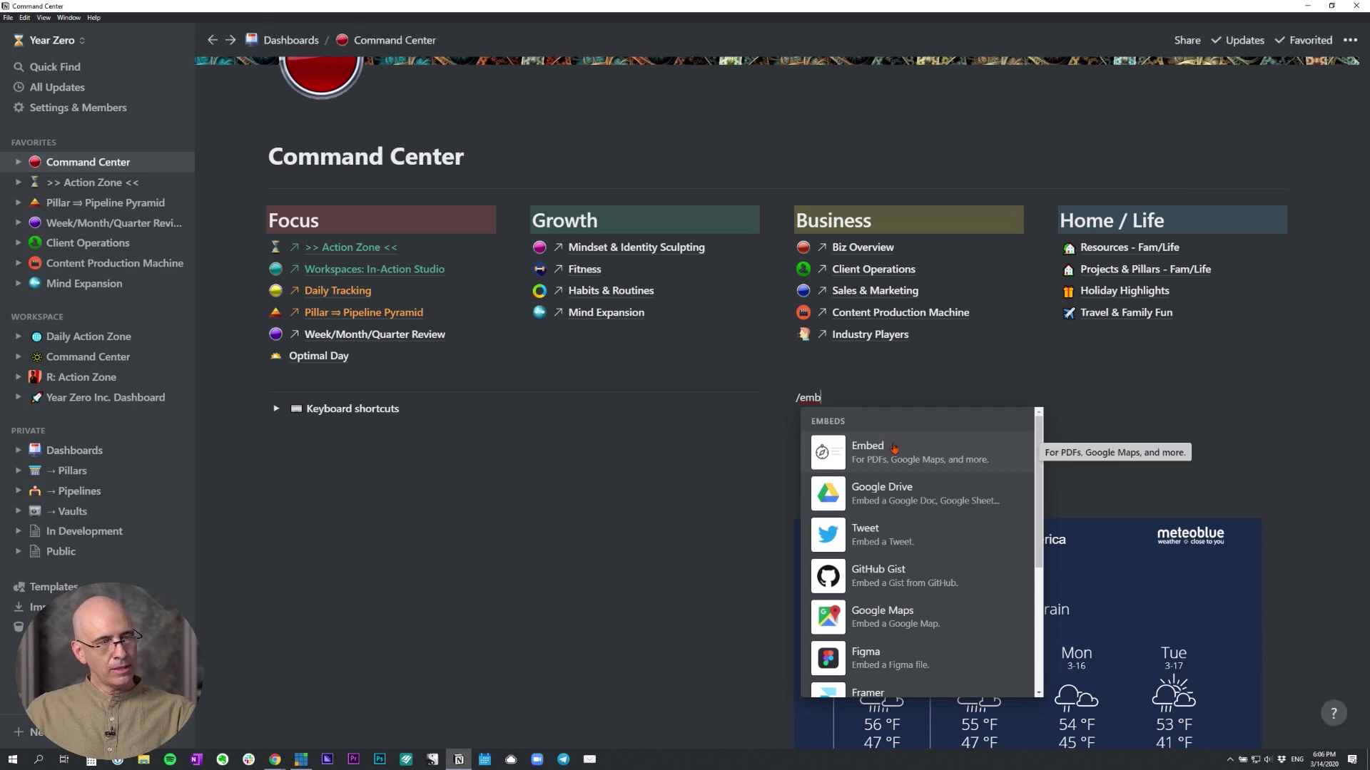
{"action": "left_click", "coordinate": [894, 447]}
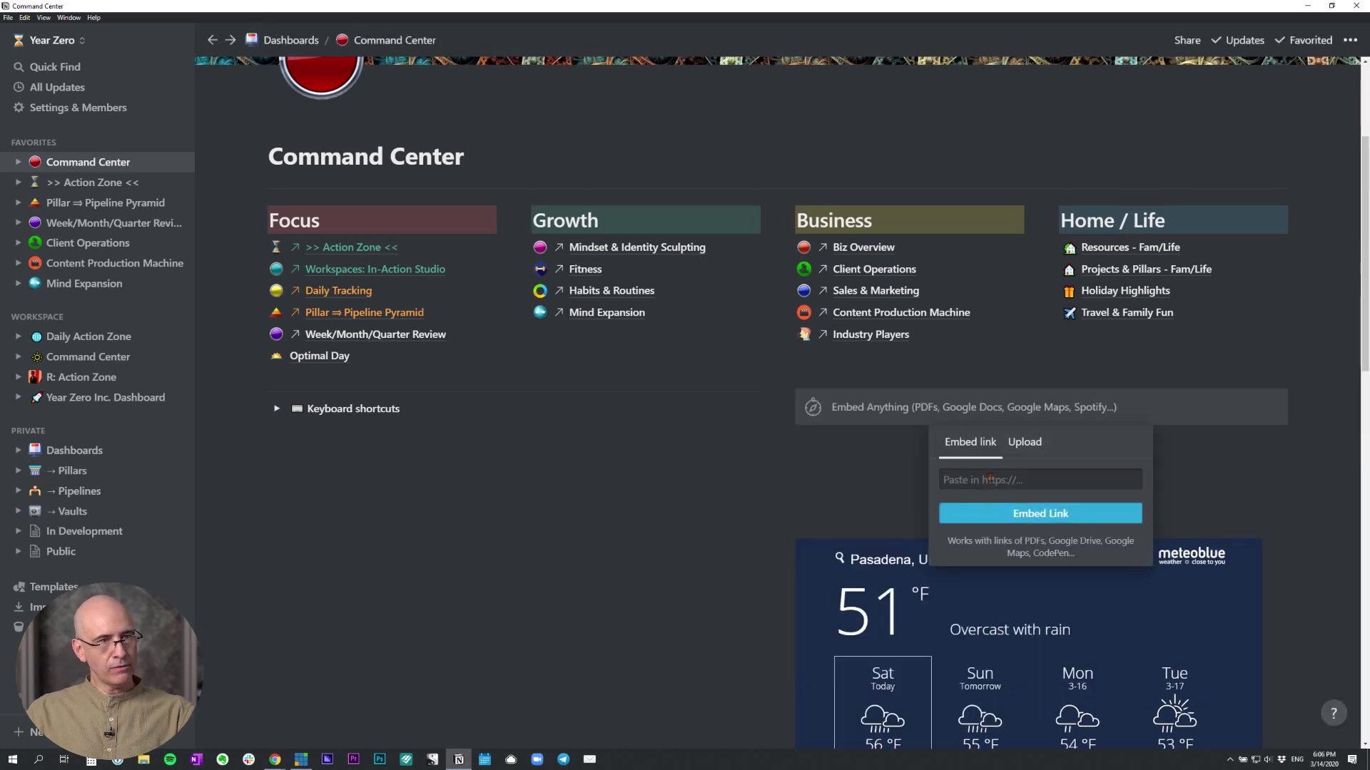
{"action": "key", "text": "ctrl+v"}
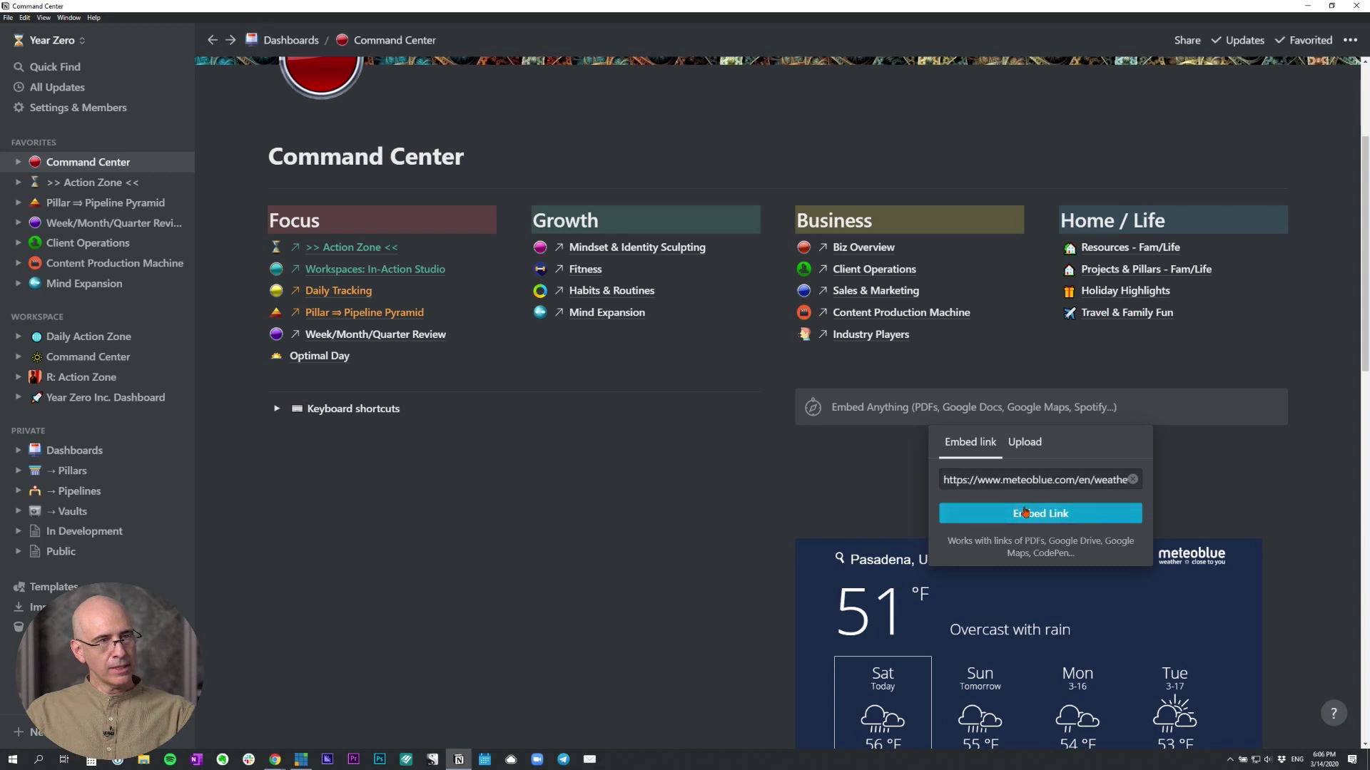
{"action": "left_click", "coordinate": [1025, 512]}
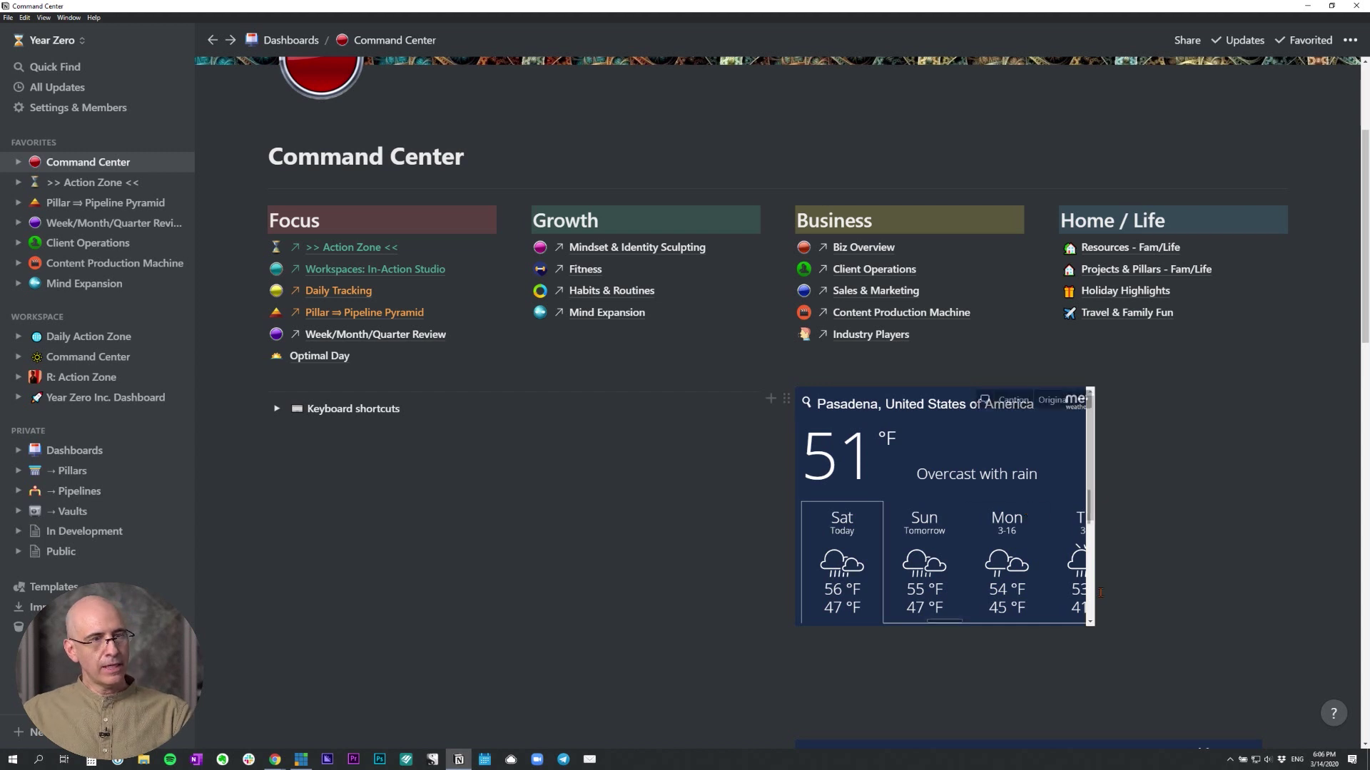
{"action": "left_click_drag", "start_coordinate": [1086, 619], "coordinate": [1100, 663]}
Widen the embed and drag it taller to show the hourly temperature, wind and humidity rows.
{"action": "scroll", "coordinate": [1095, 578], "scroll_direction": "down", "scroll_amount": 3}
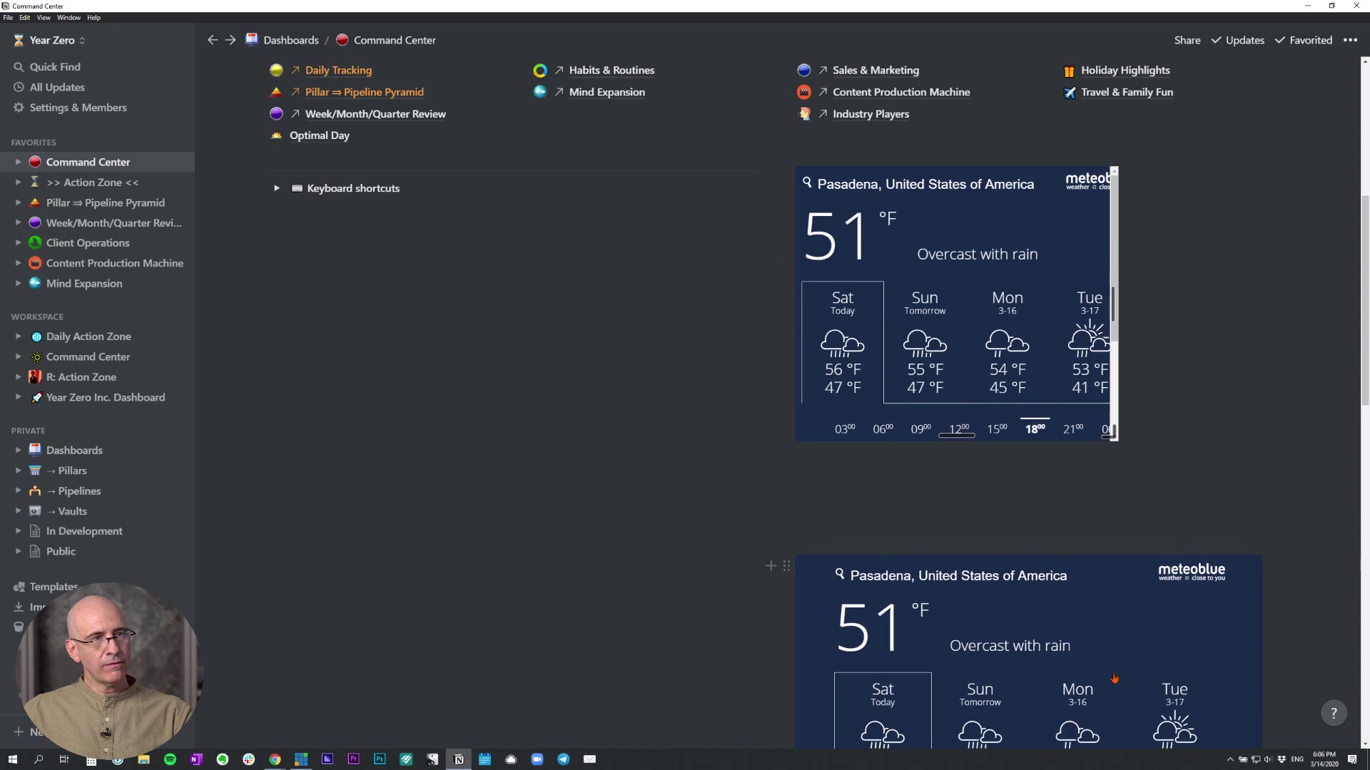
{"action": "scroll", "coordinate": [1114, 709], "scroll_direction": "up", "scroll_amount": 1}
{"action": "mouse_move", "coordinate": [1117, 346]}
{"action": "left_mouse_down"}
{"action": "mouse_move", "coordinate": [1163, 341]}
{"action": "mouse_move", "coordinate": [1142, 344]}
{"action": "left_mouse_up"}
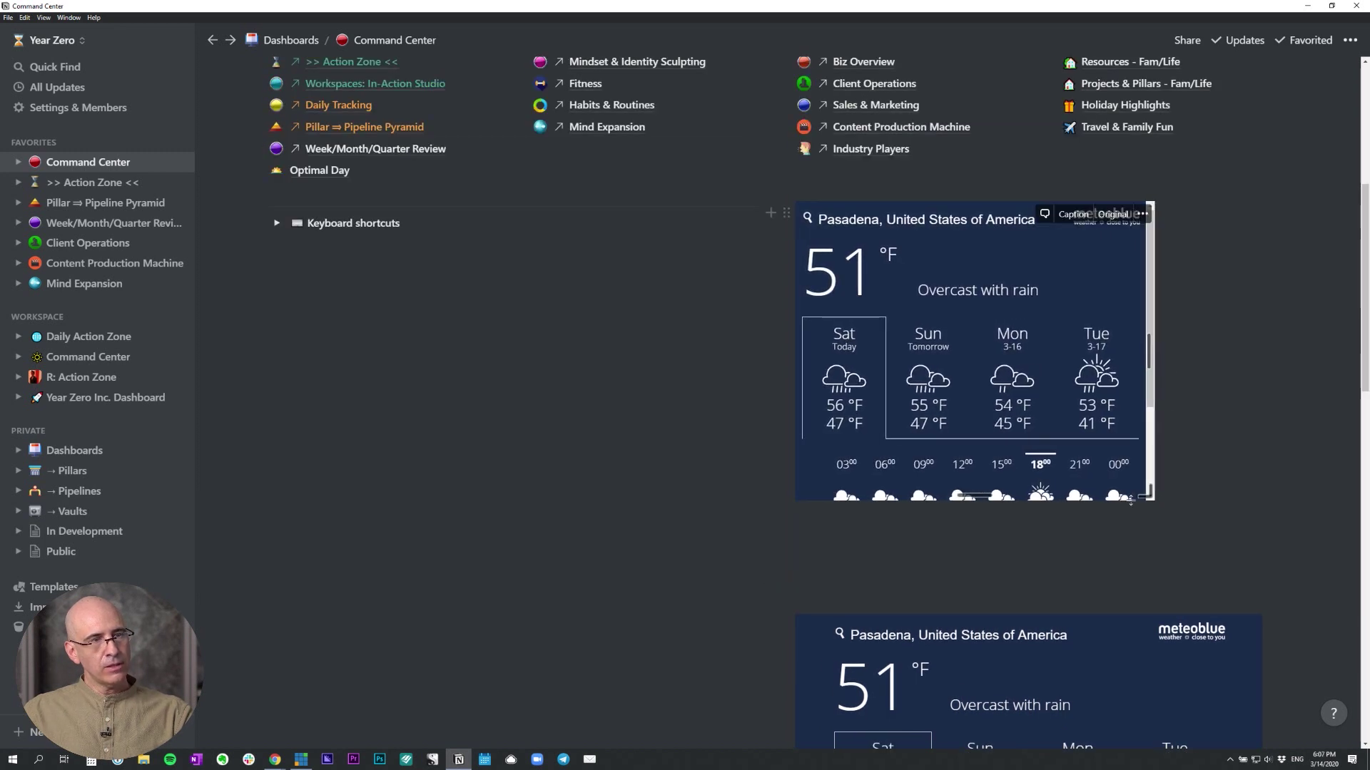
{"action": "left_click_drag", "start_coordinate": [1133, 505], "coordinate": [1133, 636]}
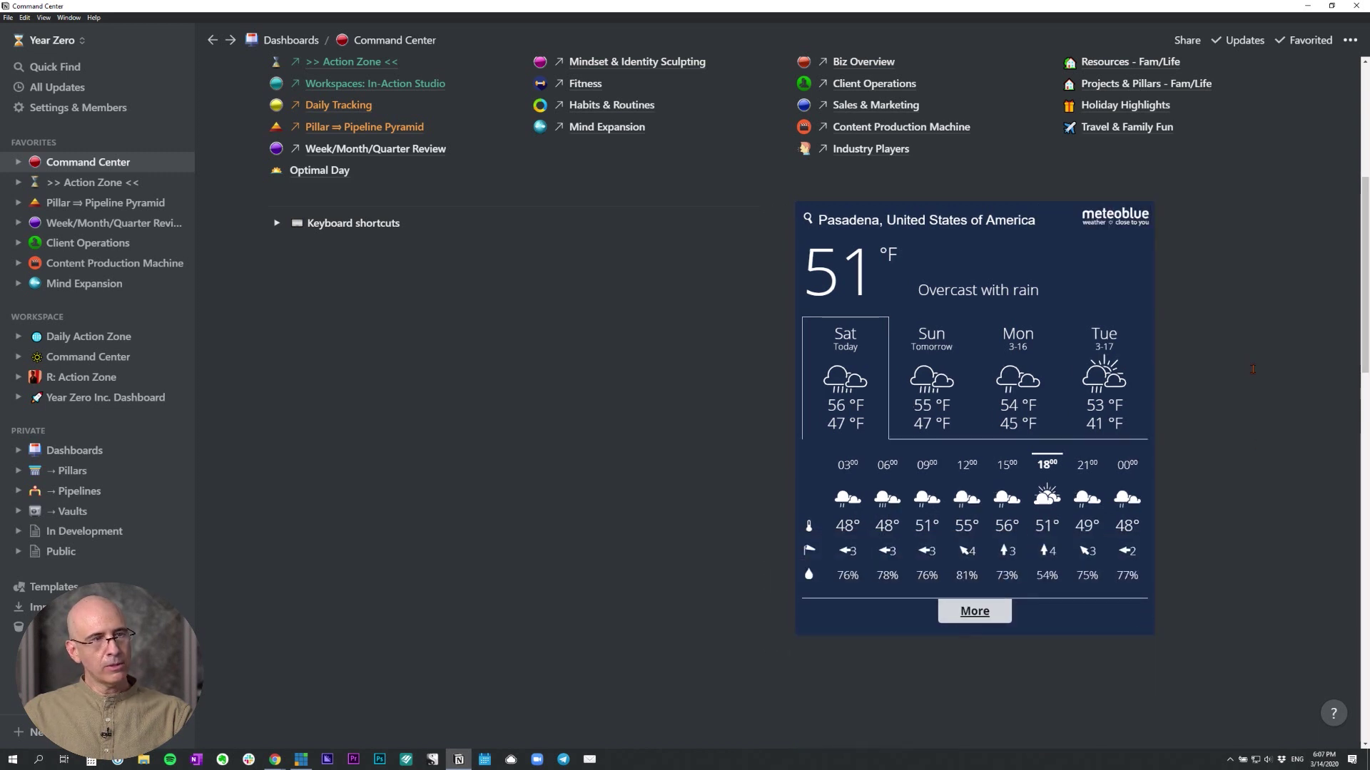
Place the cursor on the empty line below Keyboard shortcuts and look over the page.
{"action": "left_click", "coordinate": [428, 244]}
{"action": "scroll", "coordinate": [511, 266], "scroll_direction": "up", "scroll_amount": 4}
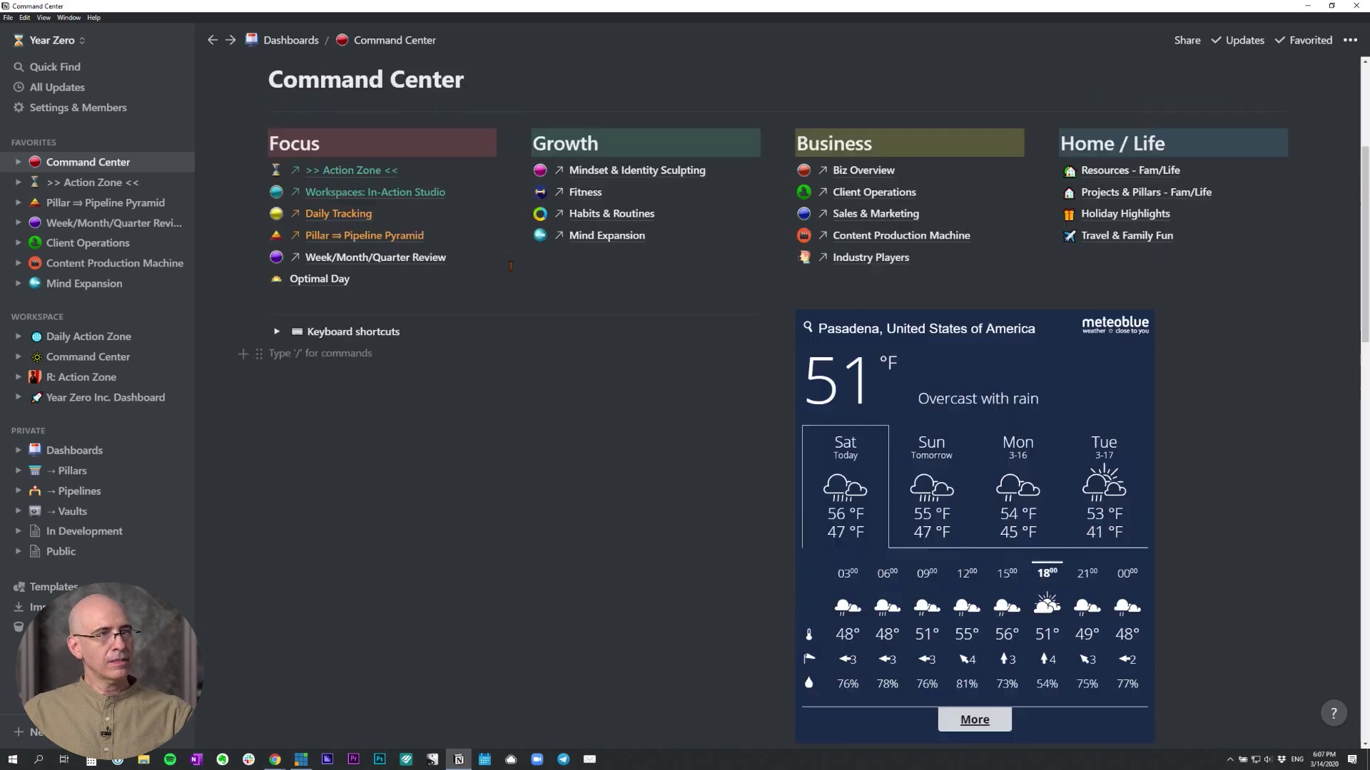
{"action": "scroll", "coordinate": [511, 266], "scroll_direction": "down", "scroll_amount": 7}
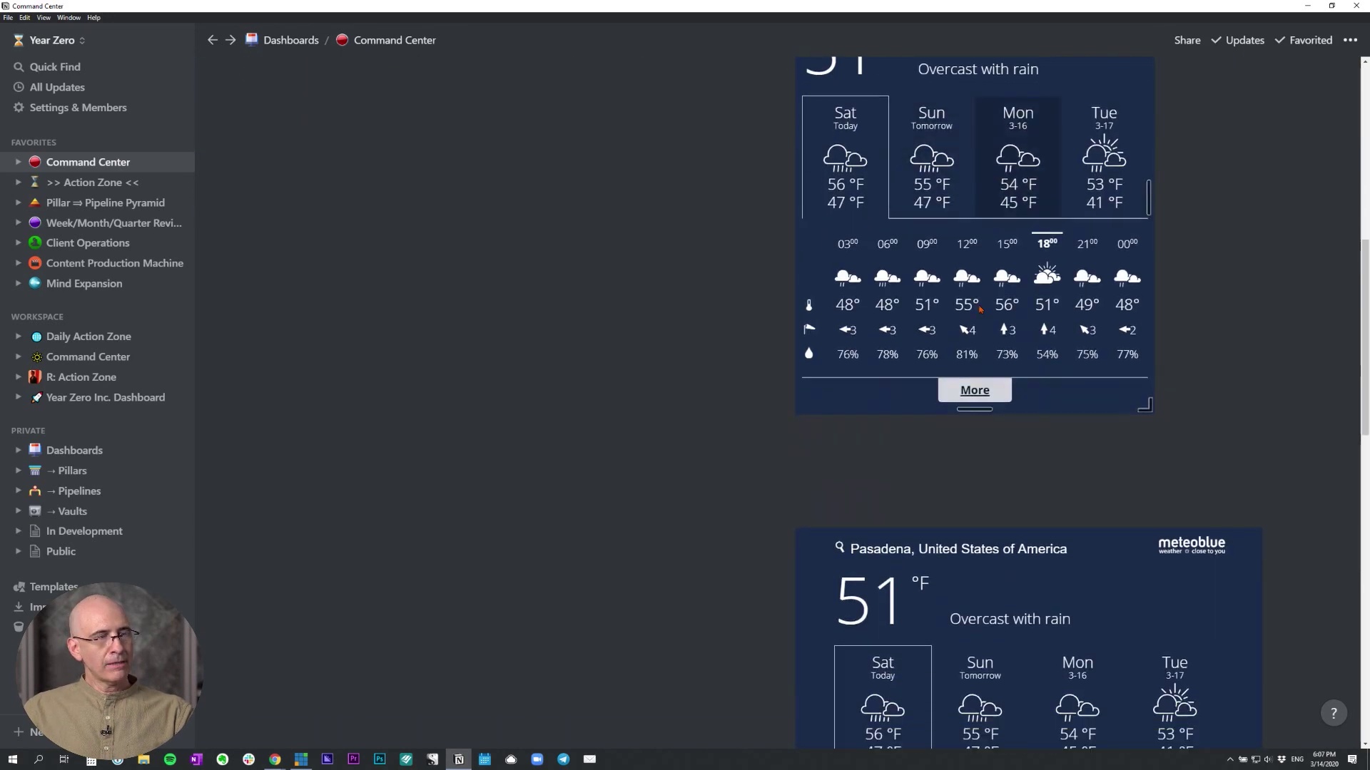
{"action": "scroll", "coordinate": [809, 229], "scroll_direction": "up", "scroll_amount": 3}
{"action": "scroll", "coordinate": [809, 230], "scroll_direction": "up", "scroll_amount": 2}
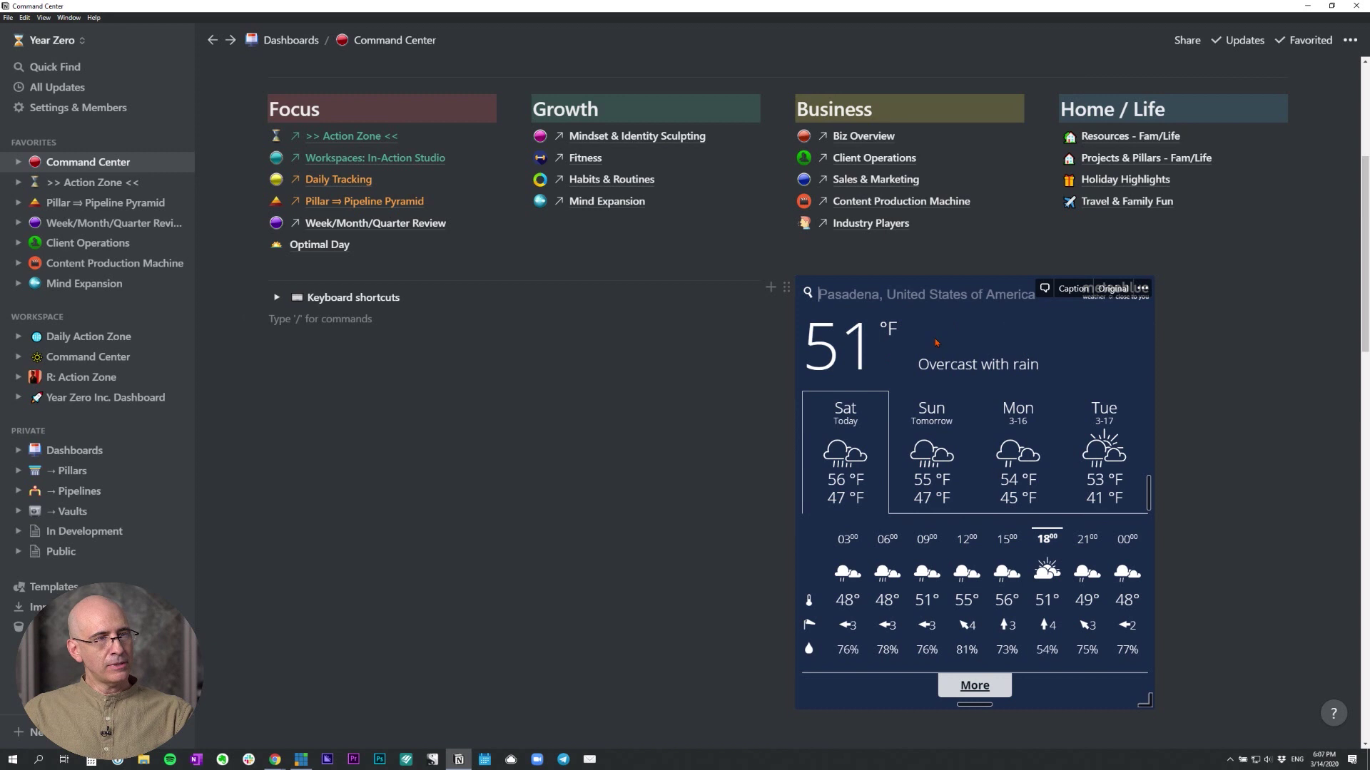